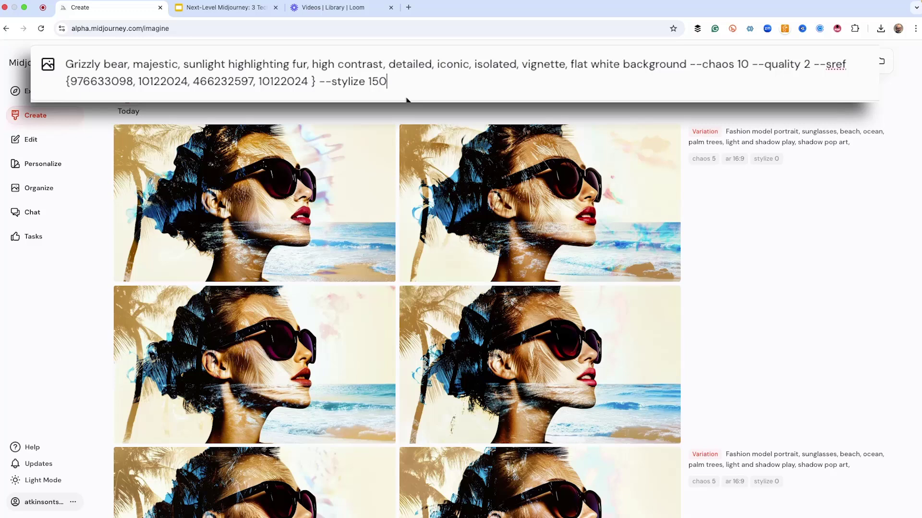
Submit the grizzly bear prompt and let the sref 10122024 grid render
key(Return)
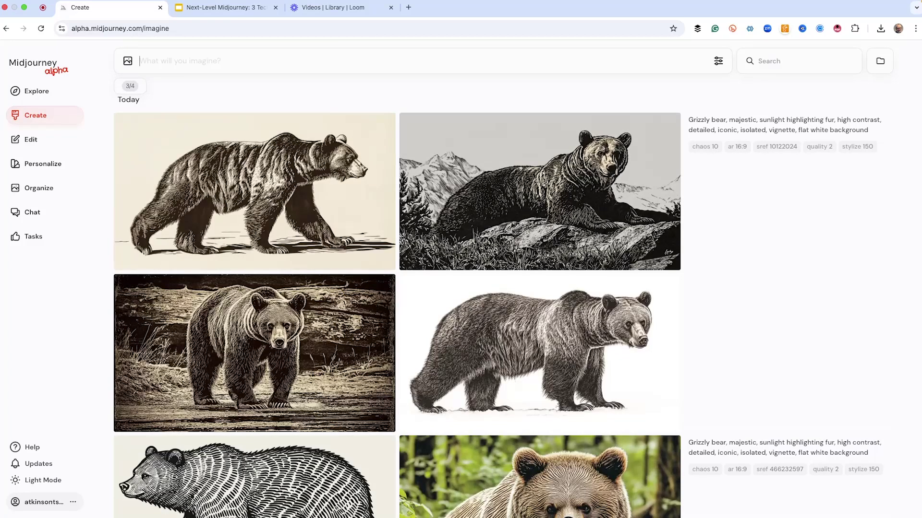
Scroll the new bear results and open the black-and-white engraved grizzly on white
scroll(457, 254, down, 9)
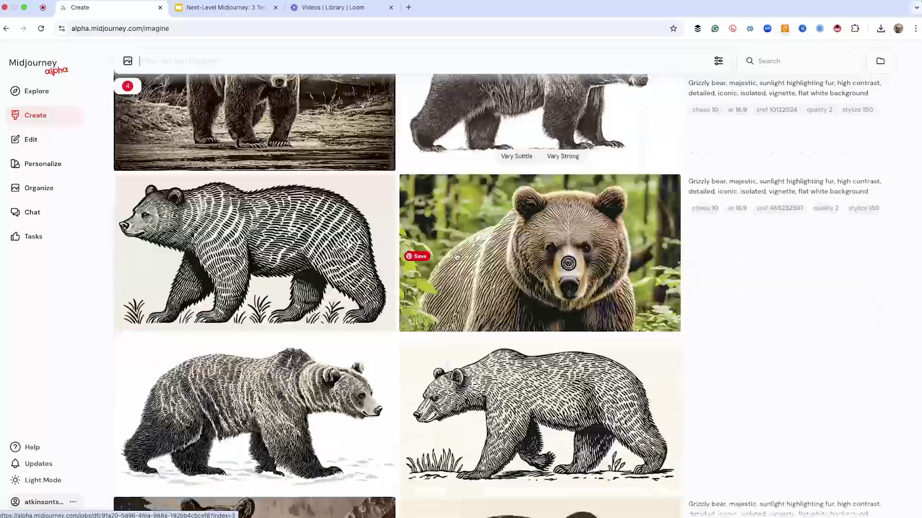
scroll(456, 257, down, 15)
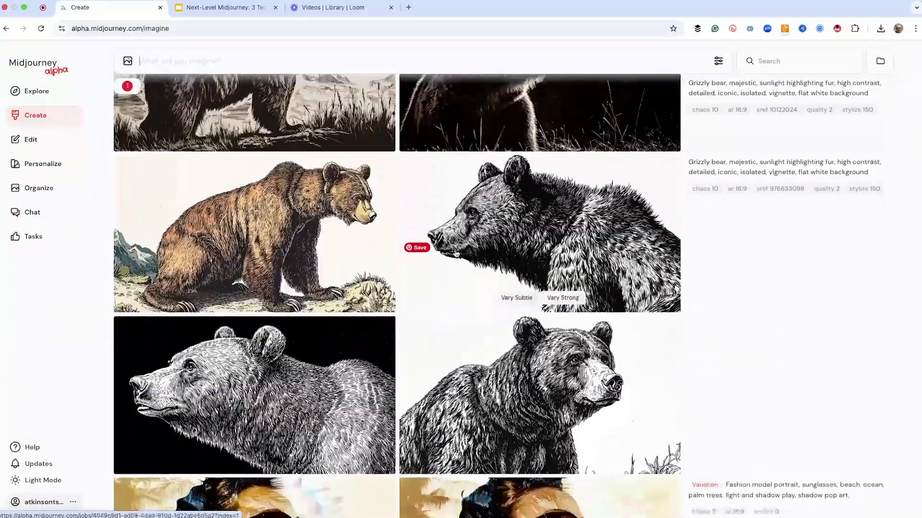
scroll(456, 255, up, 3)
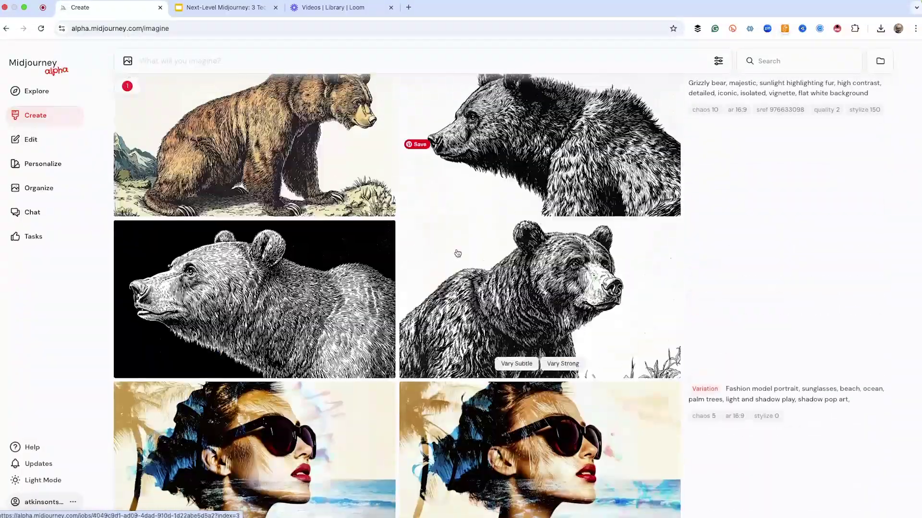
click(562, 282)
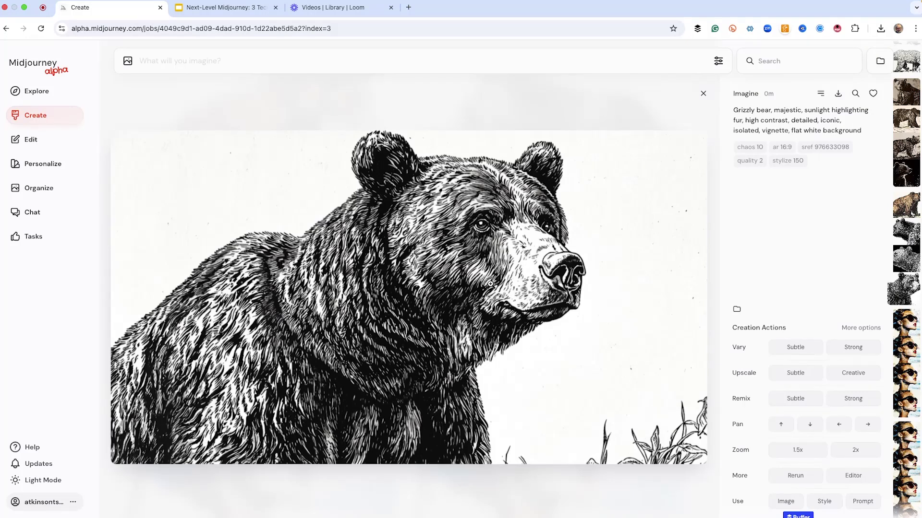
Flip through the first grid's bears, comparing the bear on black, coloured and etched bears
key(Left)
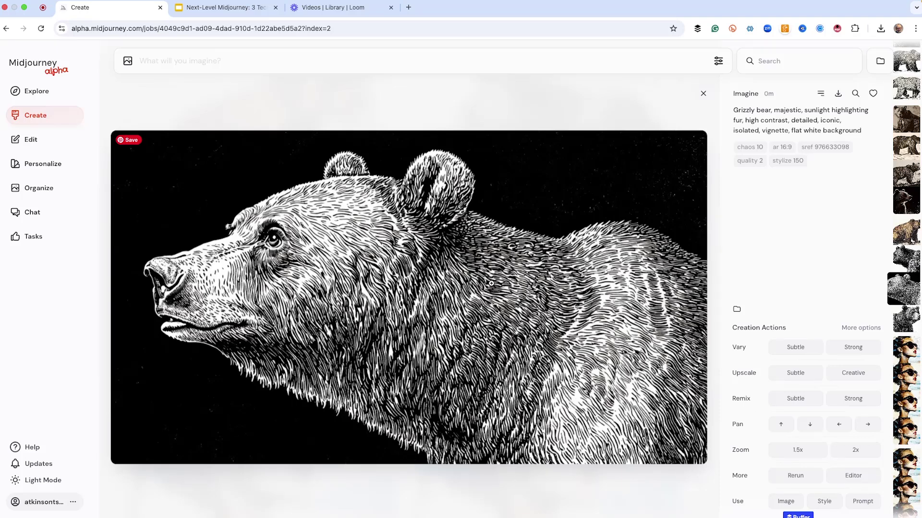
key(Left)
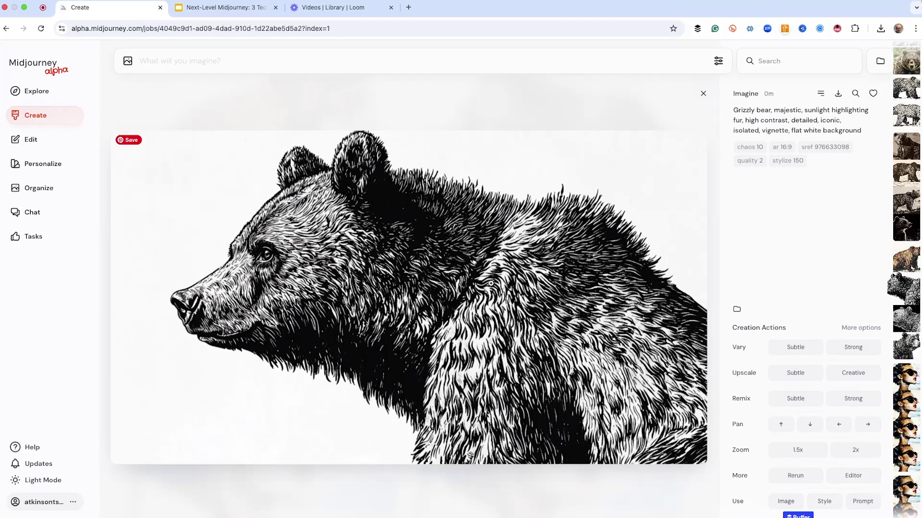
key(Left)
key(Right)
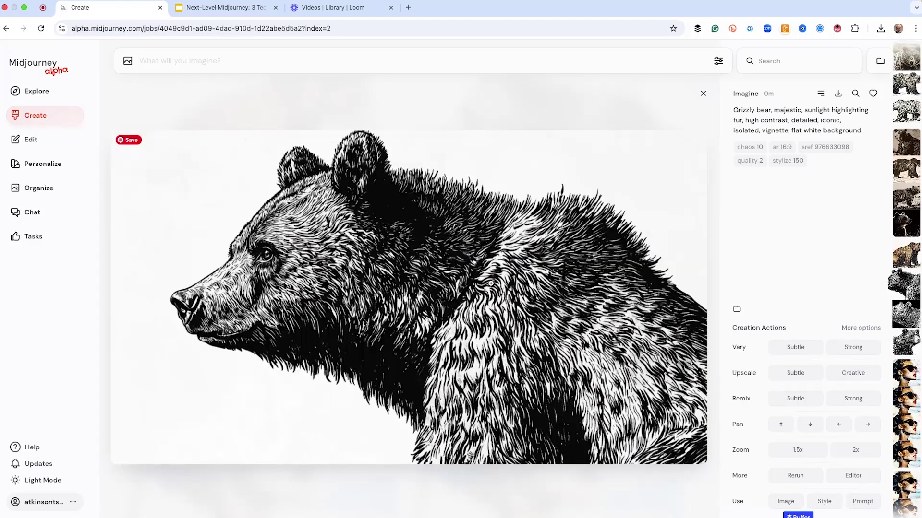
key(Left)
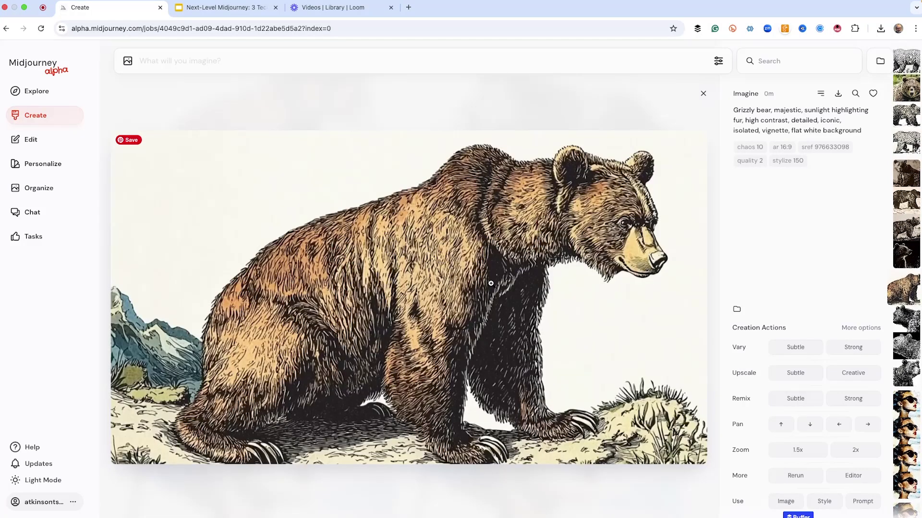
key(Right)
key(Left)
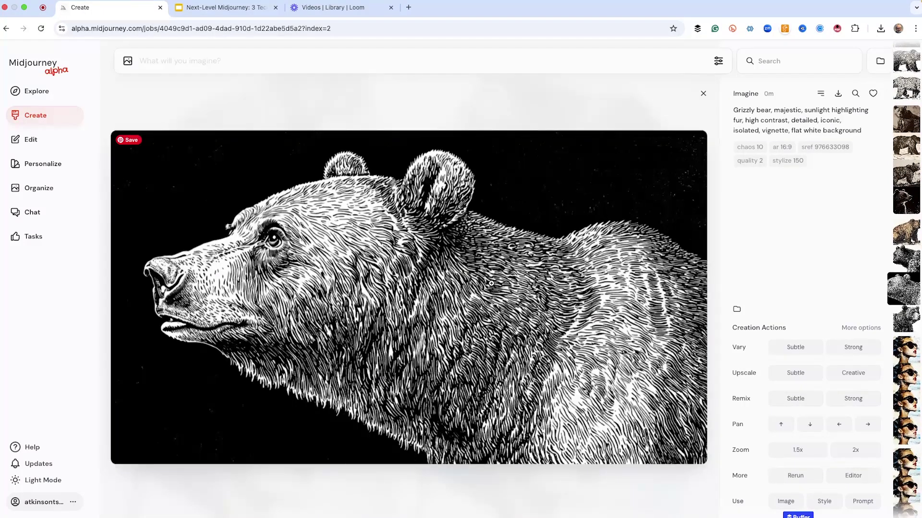
key(Right)
key(Left)
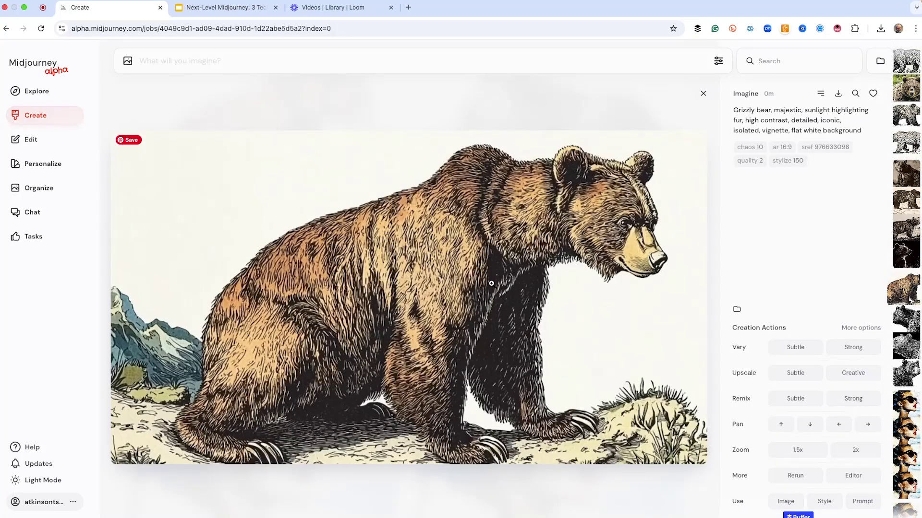
Move through the next etched job and the 466232597 style shaggy and photo-style bears
key(Left)
key(Left)
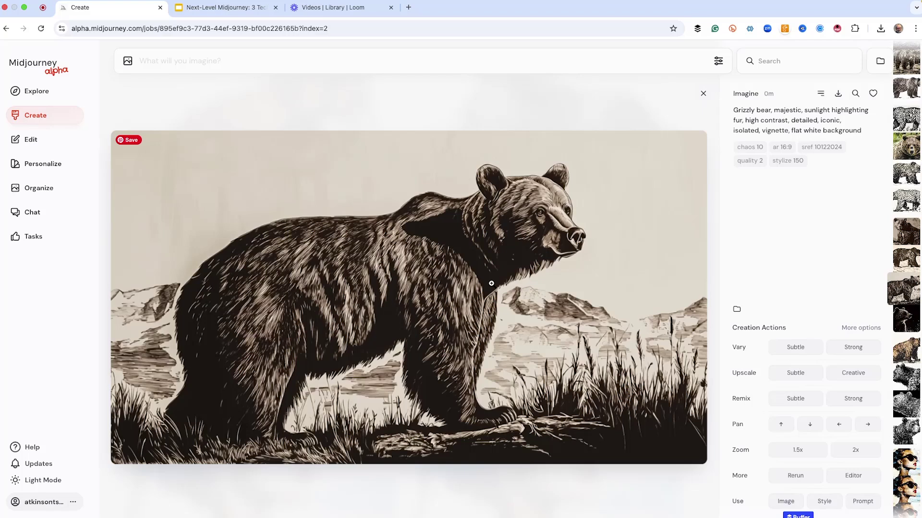
key(Left)
key(Left)
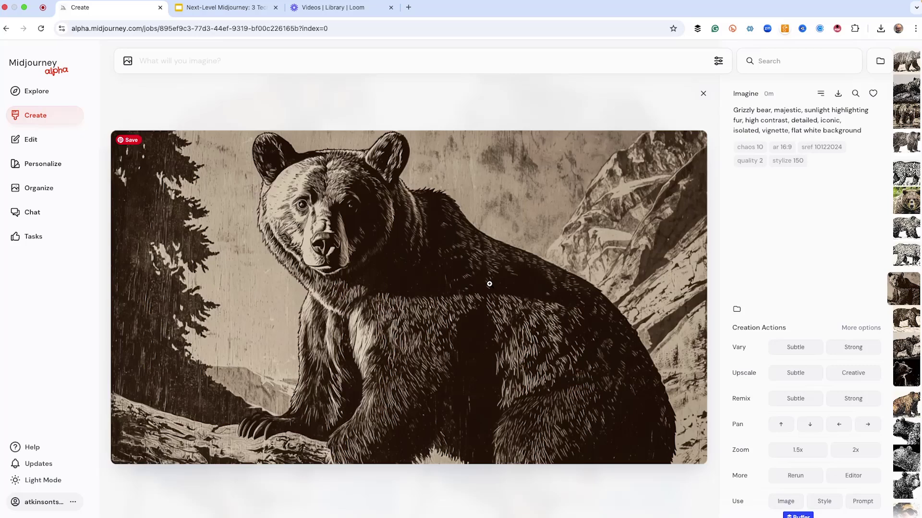
key(Left)
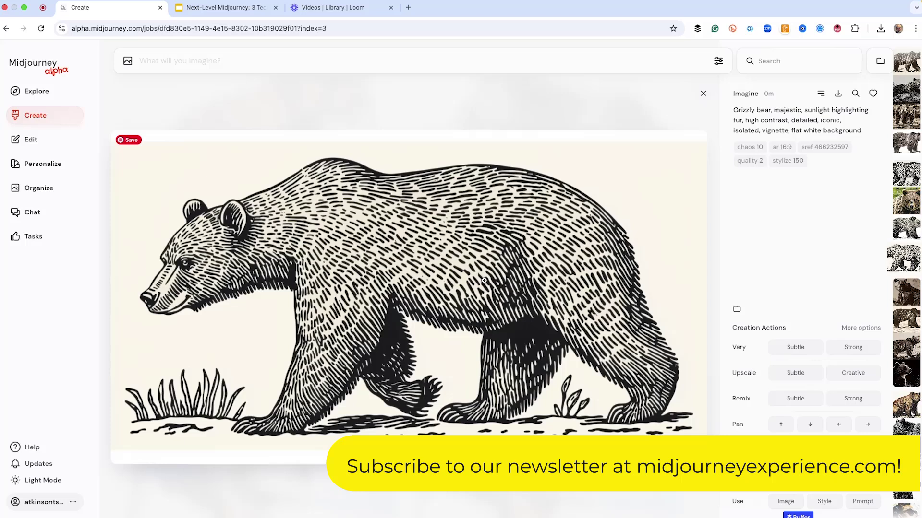
key(Left)
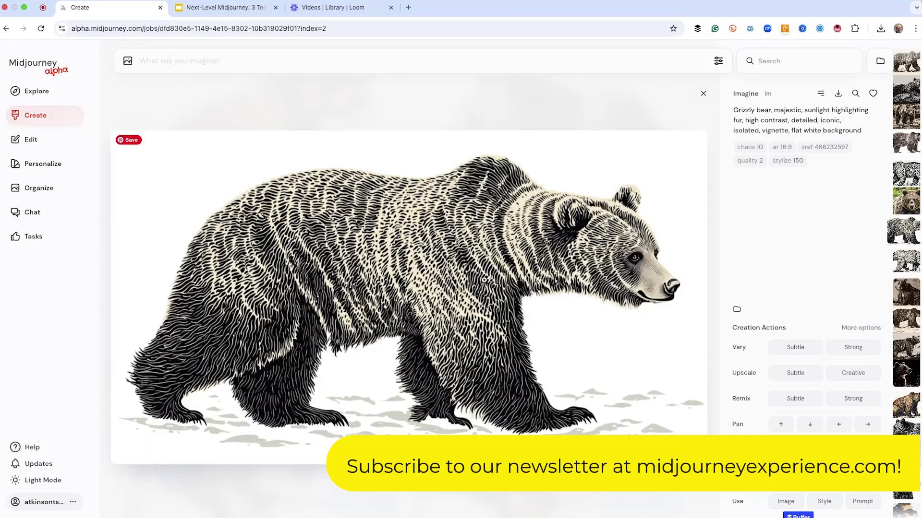
key(Left)
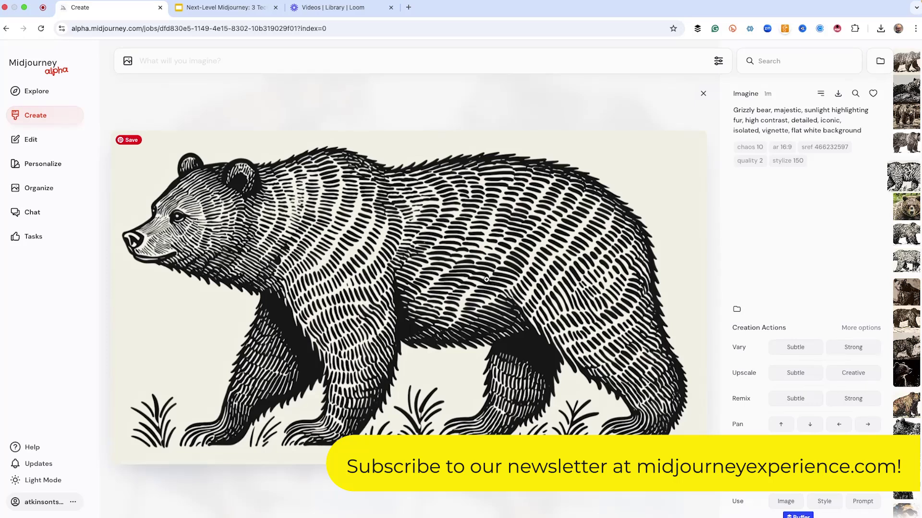
key(Right)
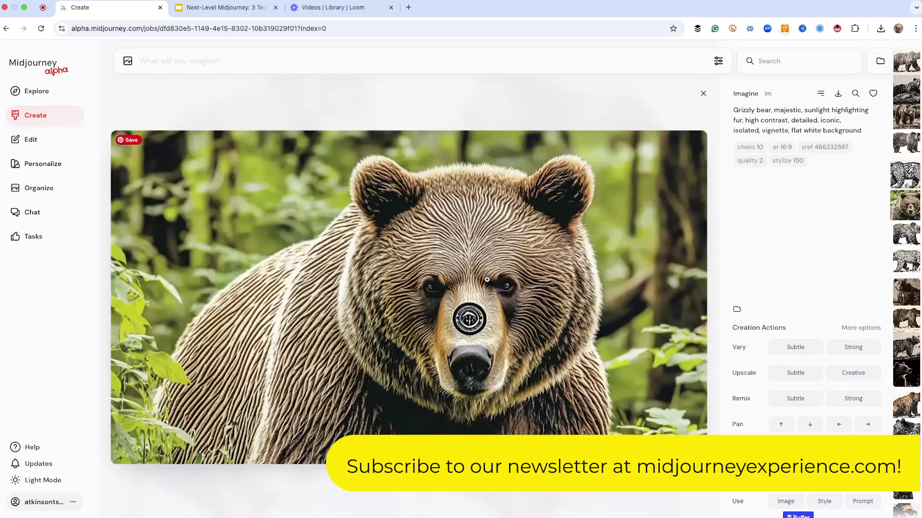
Compare the 10122024 mountain grizzly with the sepia walking bear, settling on the walking bear
key(Up)
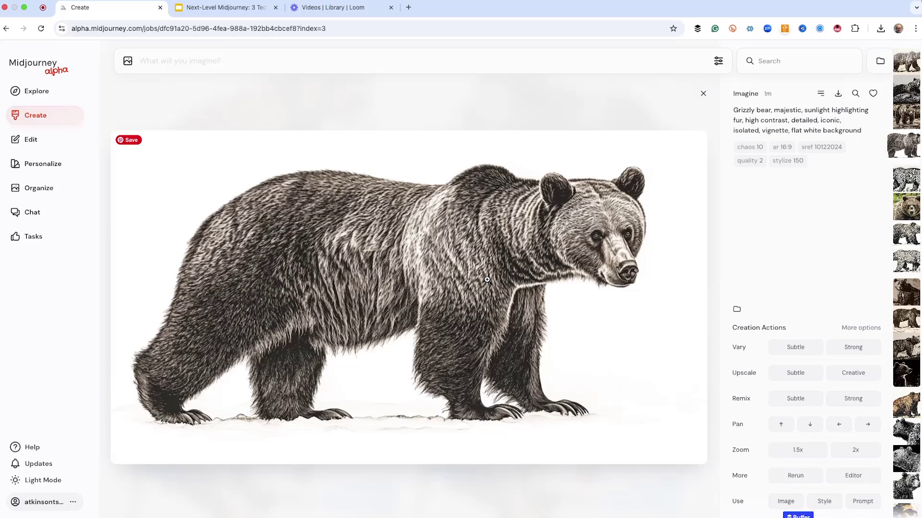
key(Right)
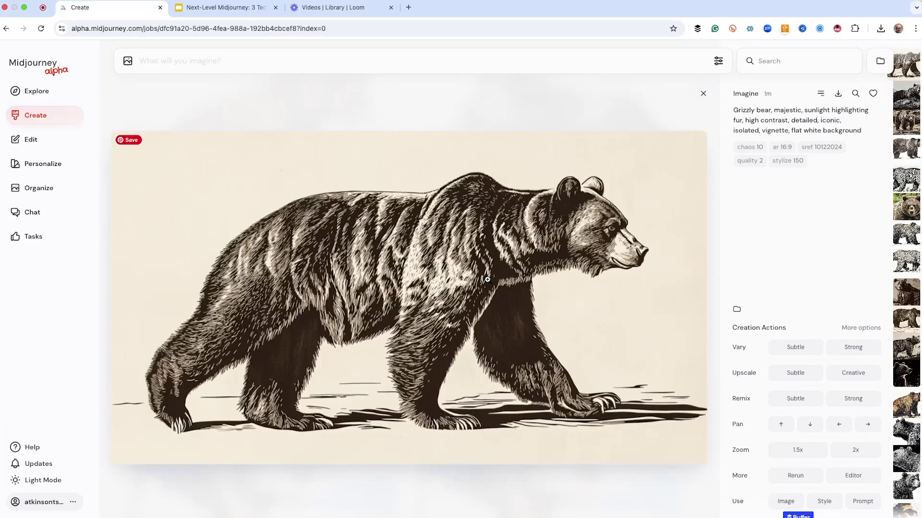
key(Right)
key(Left)
key(Right)
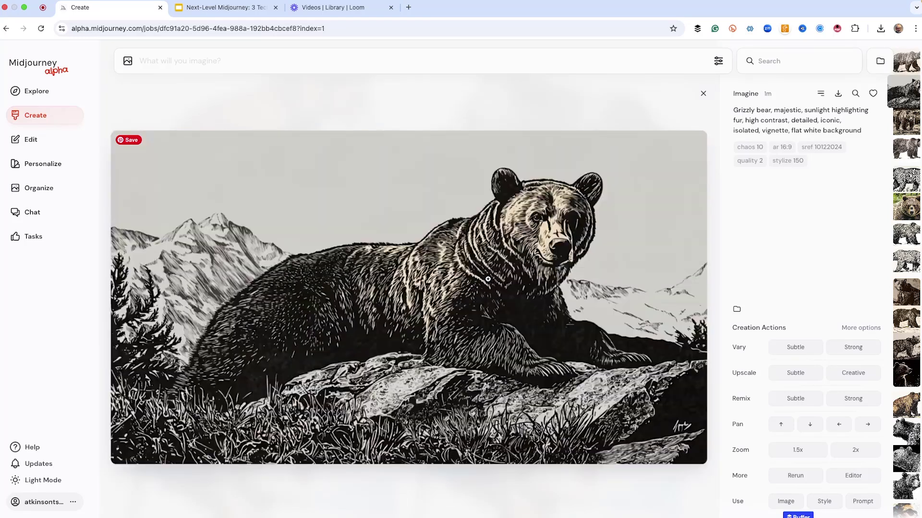
key(Left)
key(Right)
key(Left)
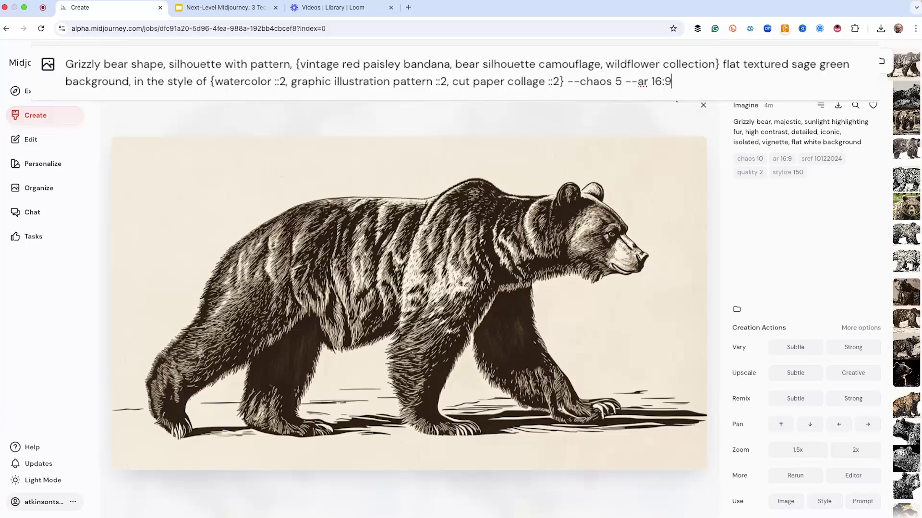
Submit the paisley bear silhouette prompt and open the red paisley bear on teal
key(Return)
click(551, 86)
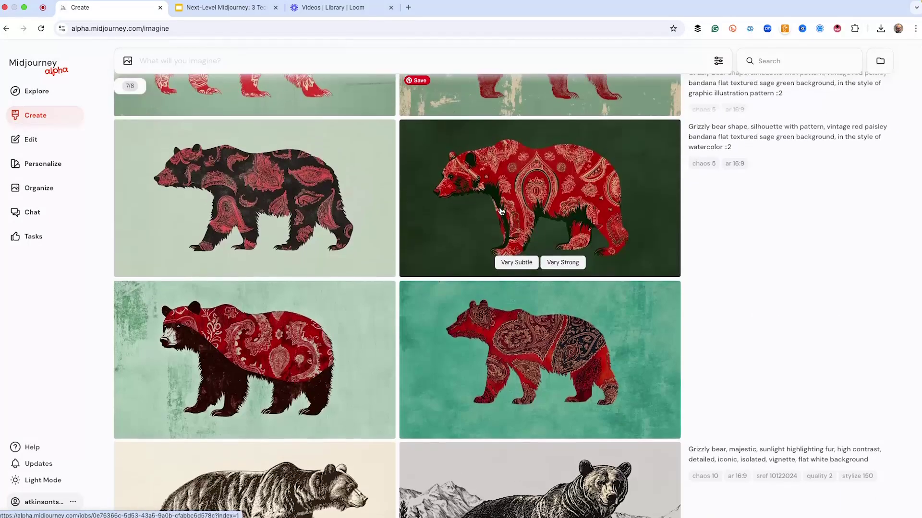
click(530, 345)
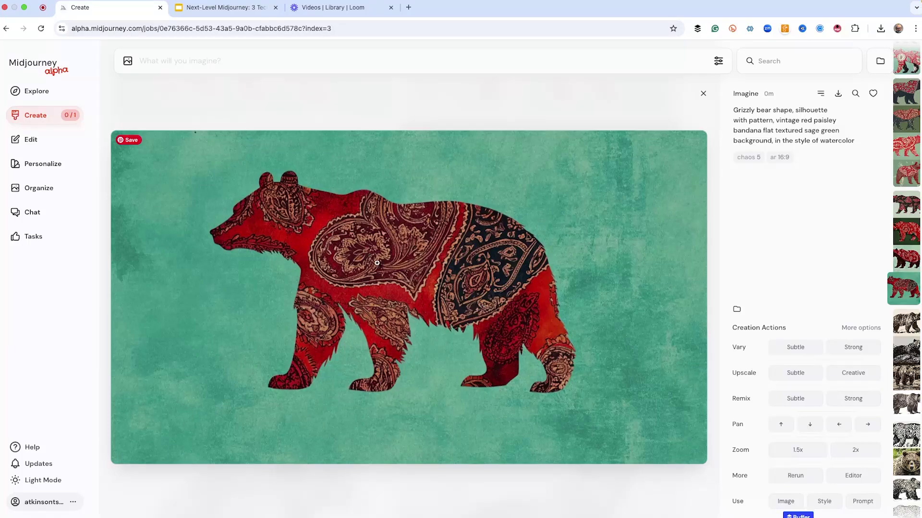
Step through the paisley bear variations, including the dark green, black-and-red and bandana bears
key(Left)
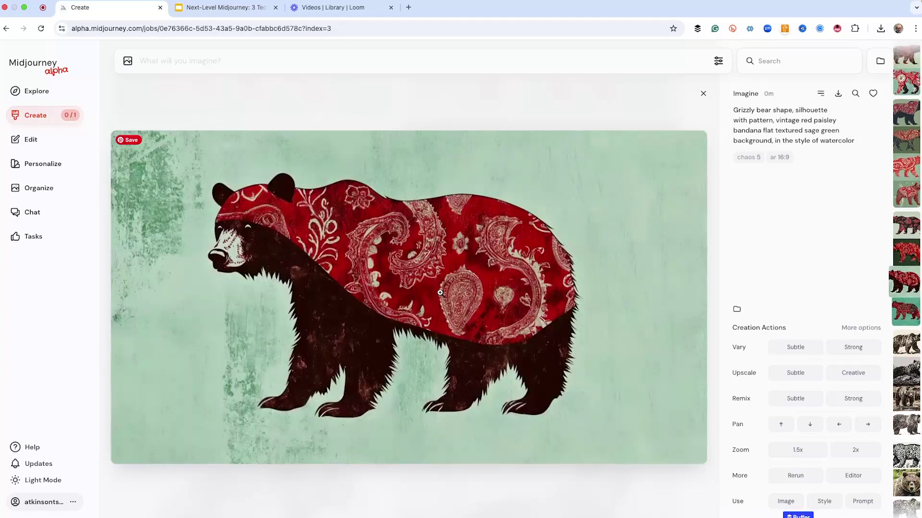
key(Left)
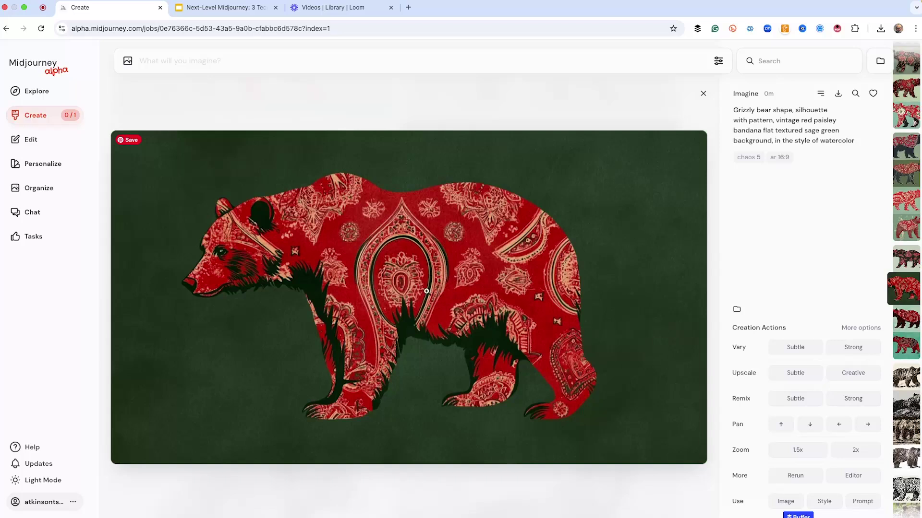
key(Left)
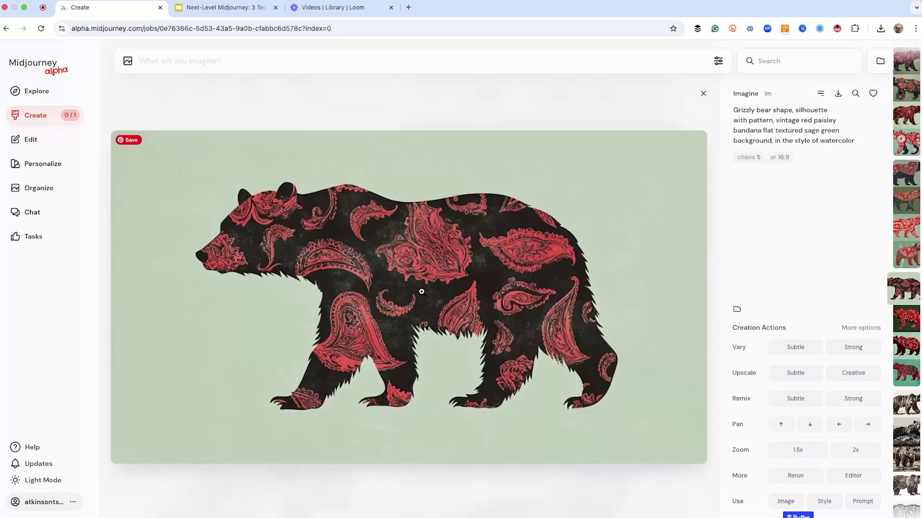
key(Left)
key(Left)
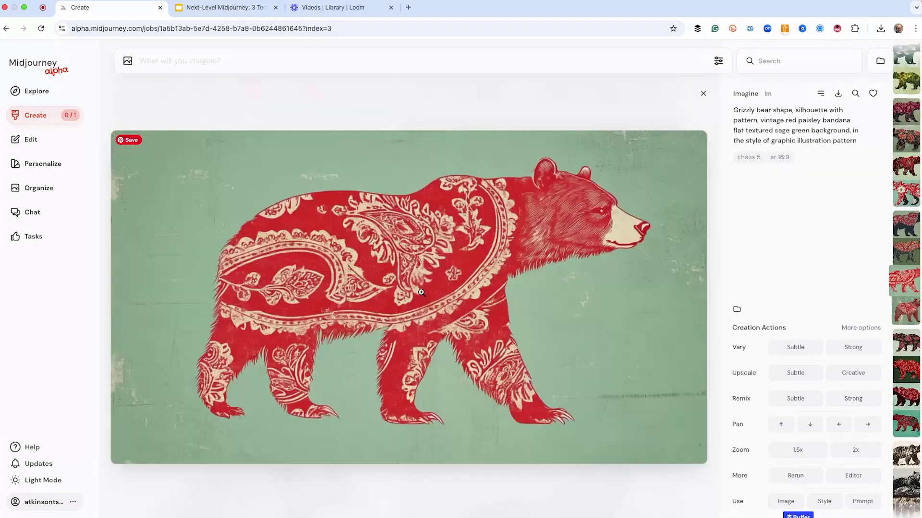
key(Right)
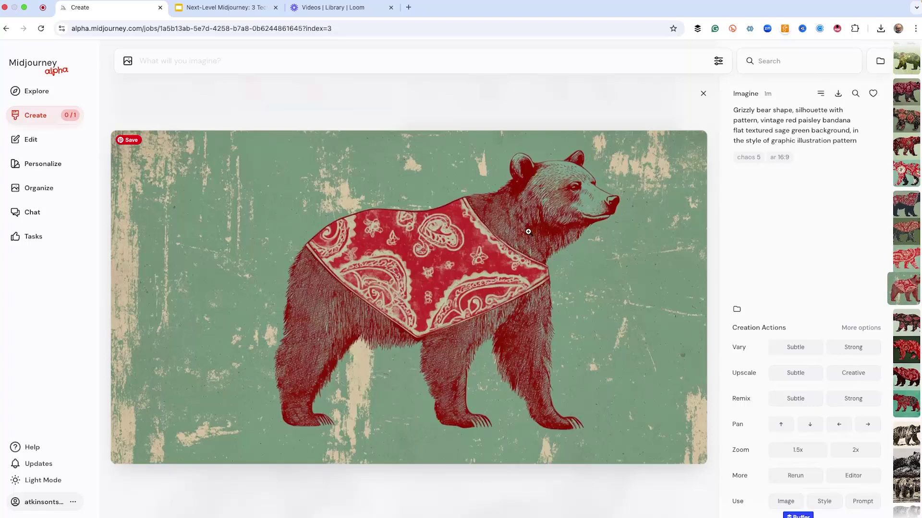
key(Left)
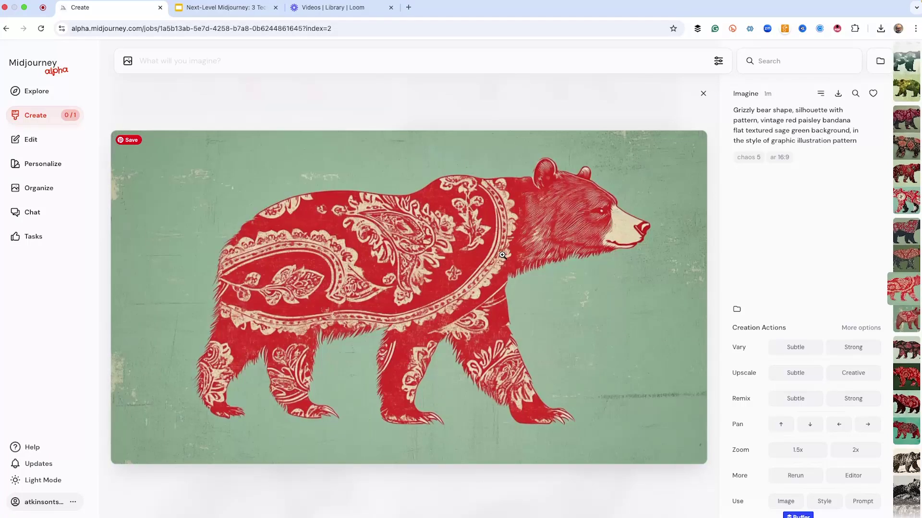
key(Left)
key(Left)
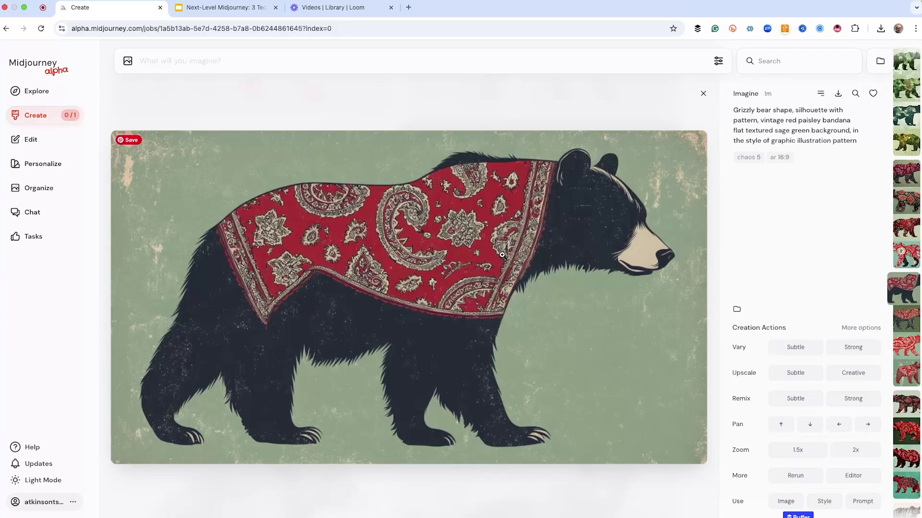
key(Left)
key(Left)
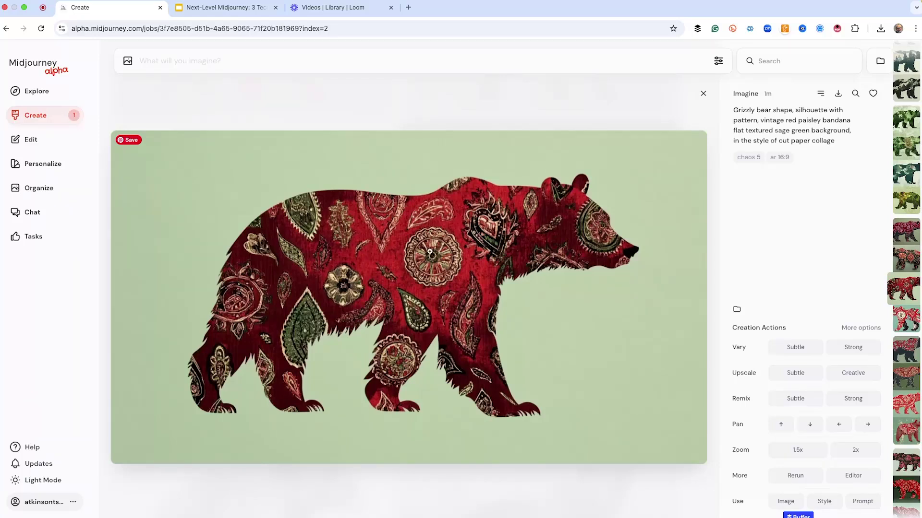
Page through the cut paper collage, watercolor camouflage and graphic illustration camouflage bear jobs
key(Up)
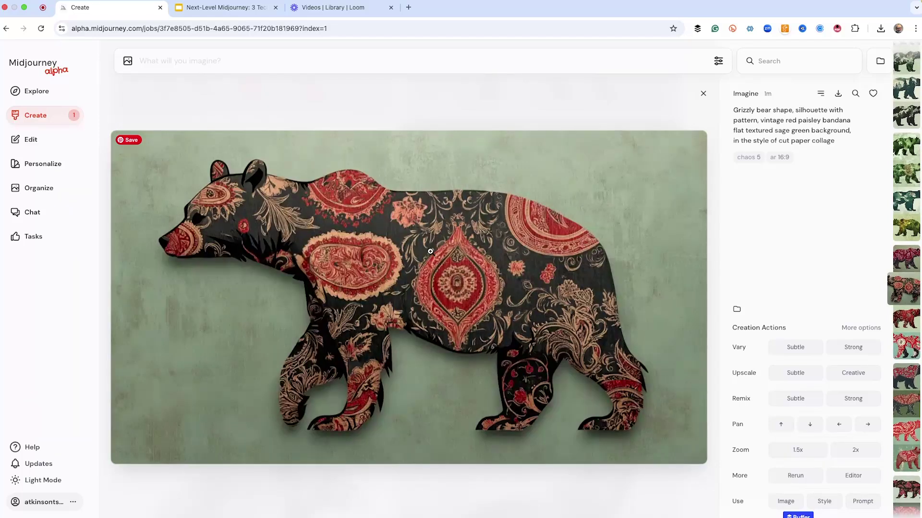
key(Up)
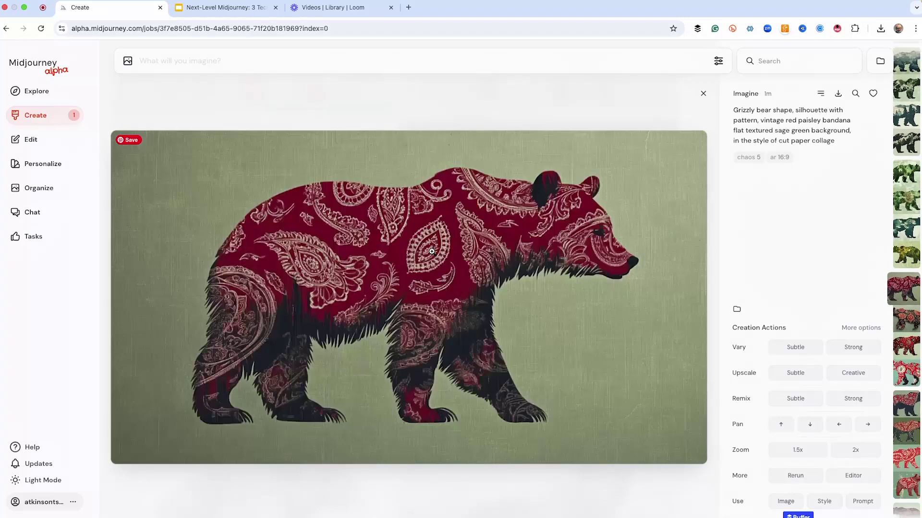
key(Up)
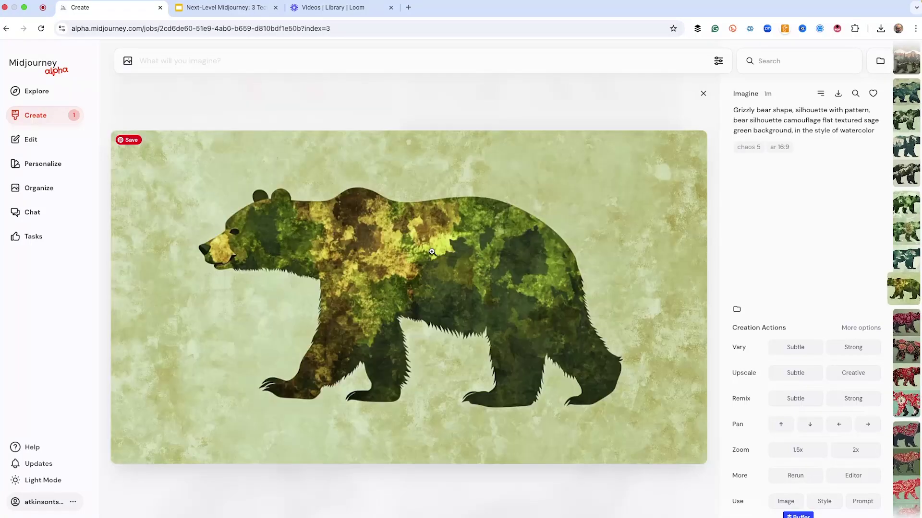
key(Up)
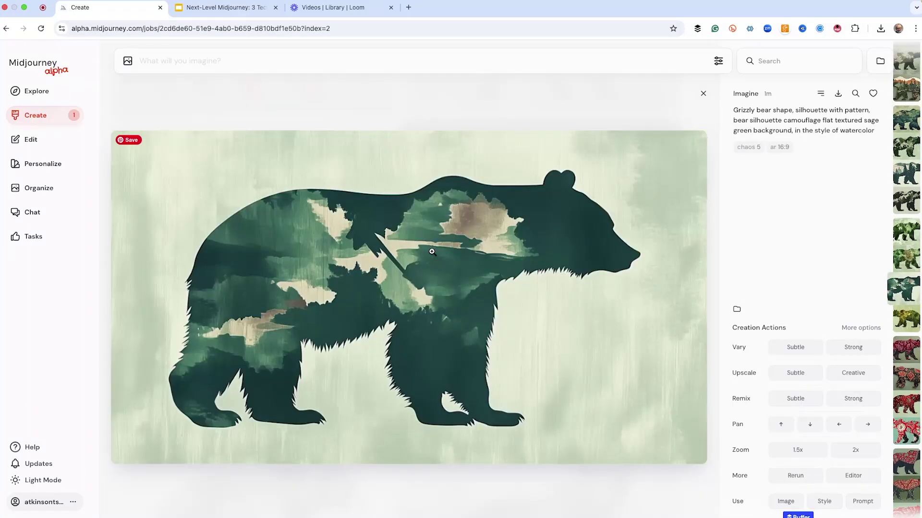
key(Up)
key(Up)
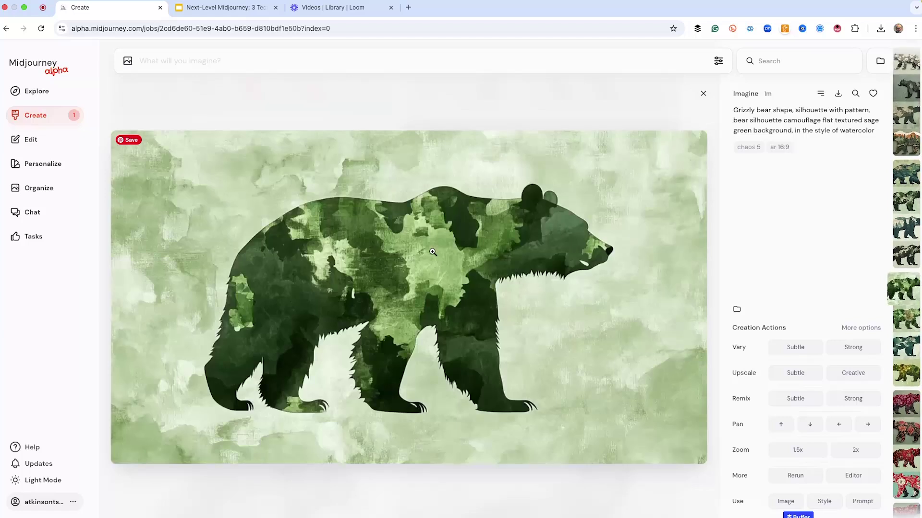
key(Up)
key(Up)
key(Up)
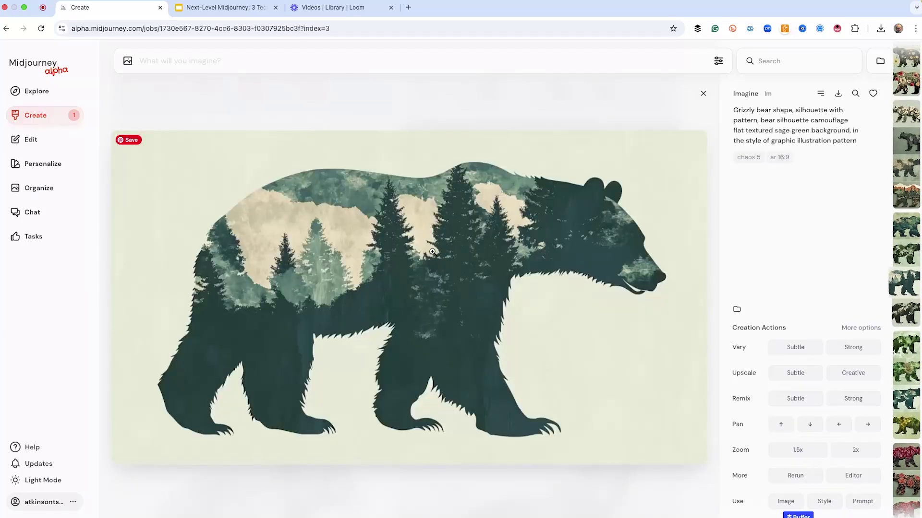
key(Up)
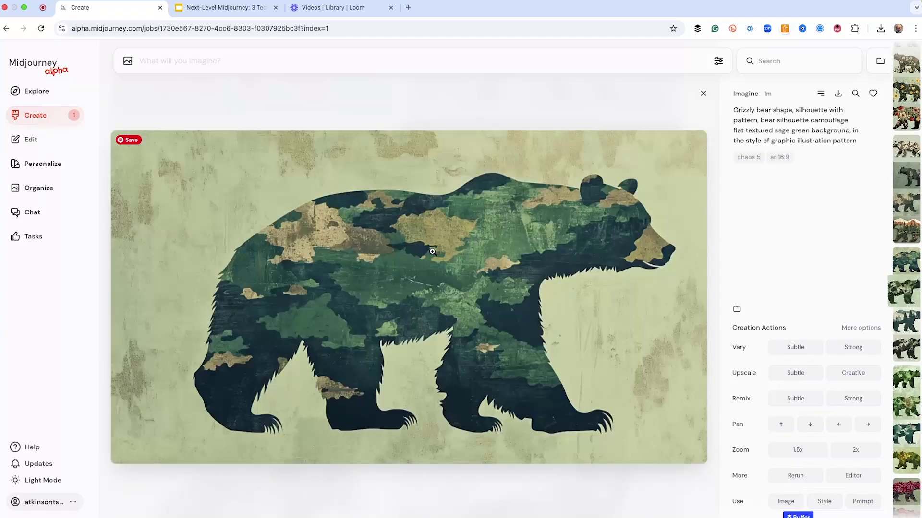
key(Up)
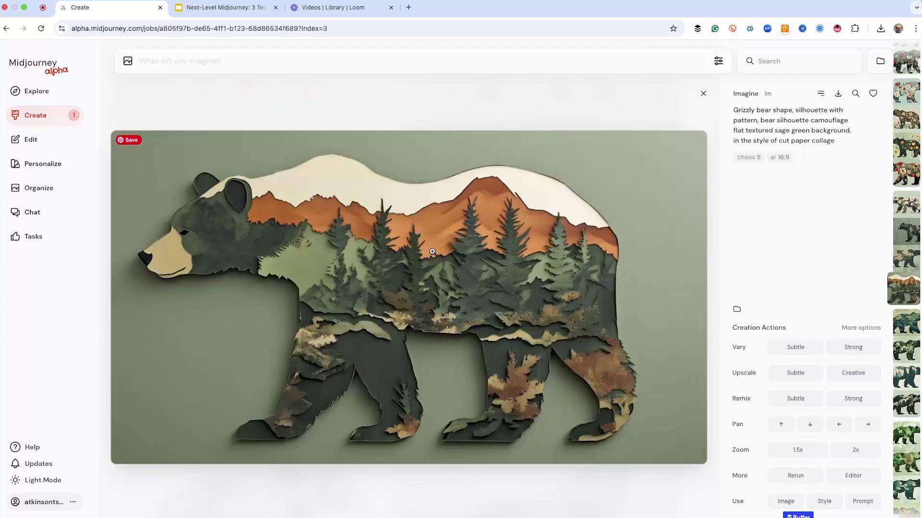
key(Up)
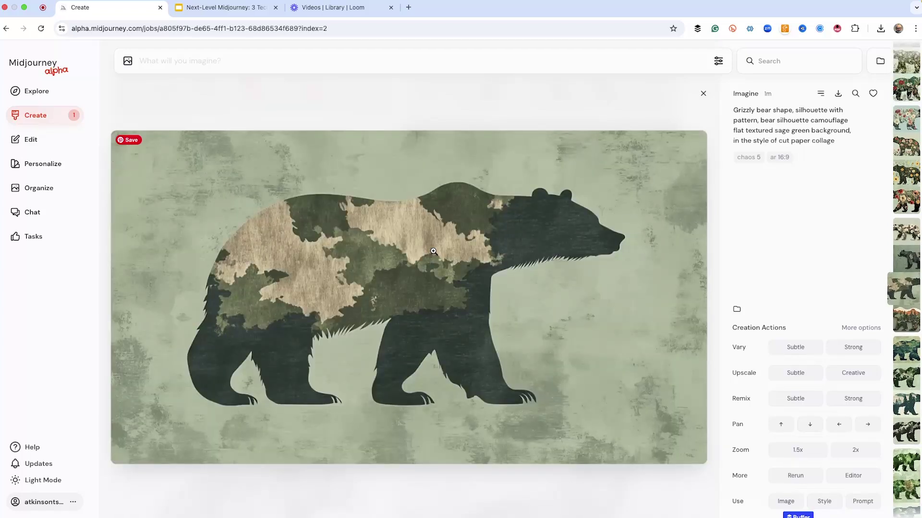
key(Up)
Compare the flower-filled bear with the yellow-flower watercolor wildflower bear
key(Up)
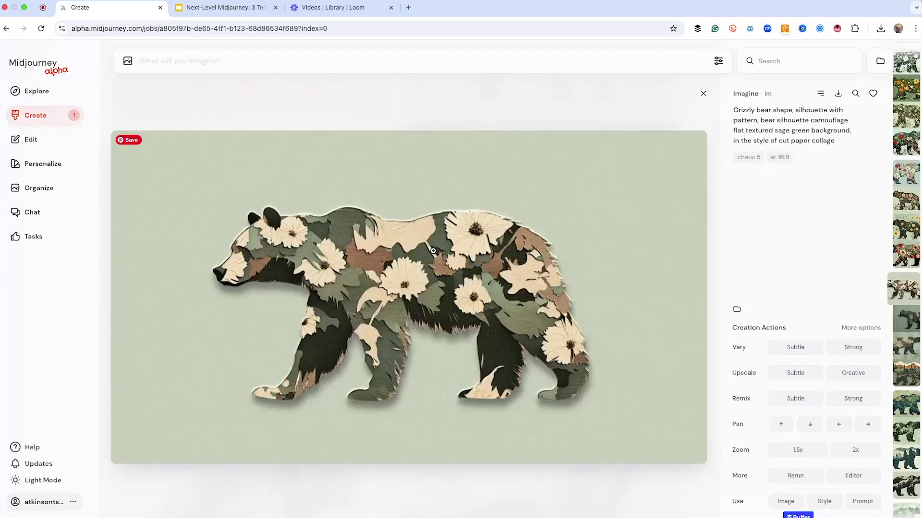
key(Up)
key(Up)
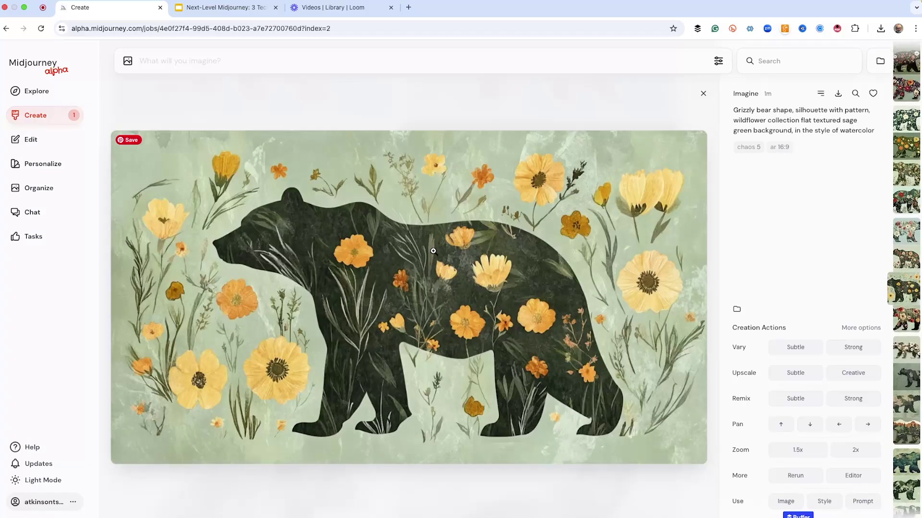
key(Down)
key(Up)
key(Down)
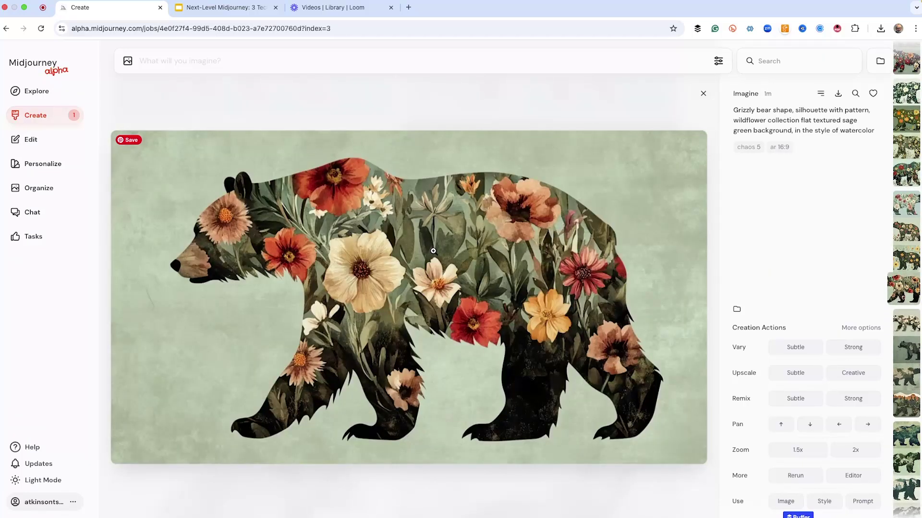
key(Up)
key(Down)
key(Down)
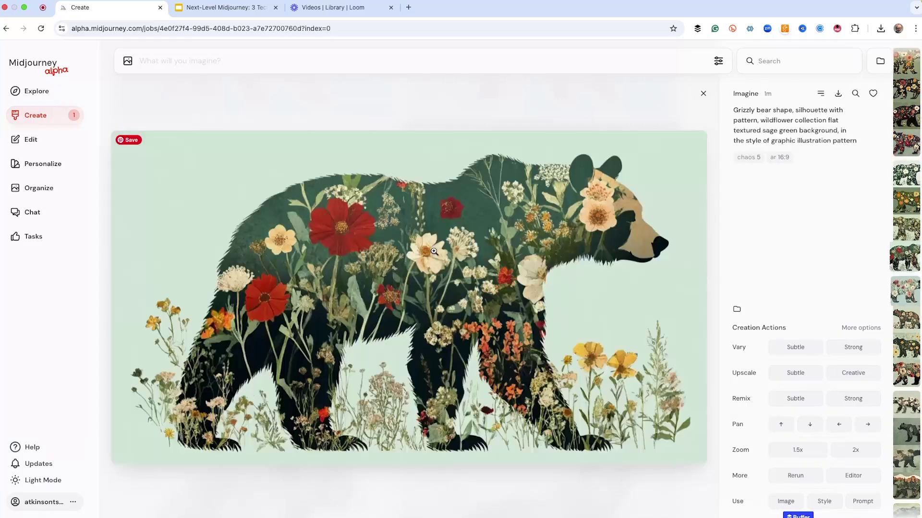
Browse the wildflower graphic and cut paper collage bears, ending on the purple floral one
key(Up)
key(Up)
key(Up)
key(Up)
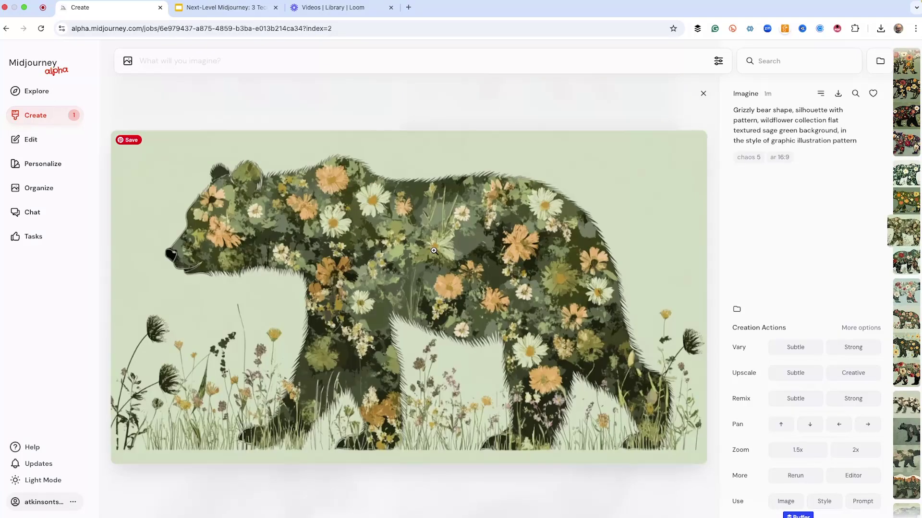
key(Up)
key(Up)
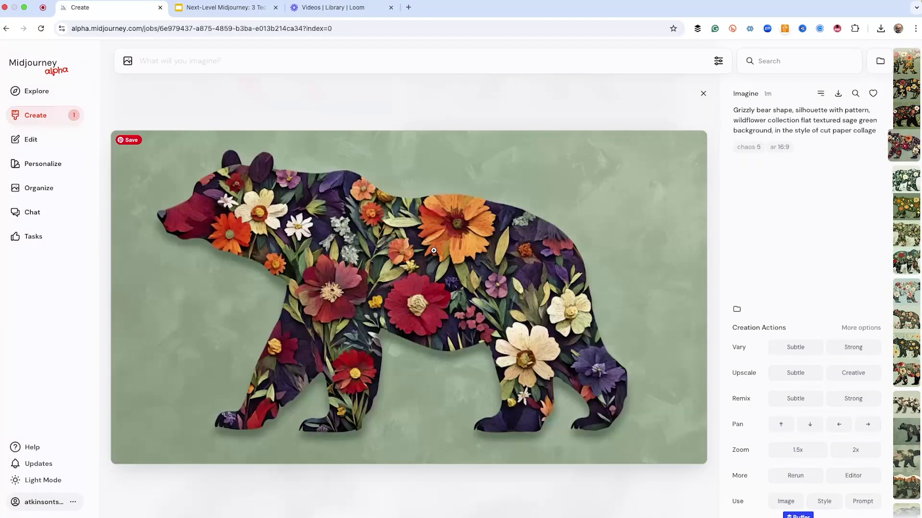
key(Up)
key(Up)
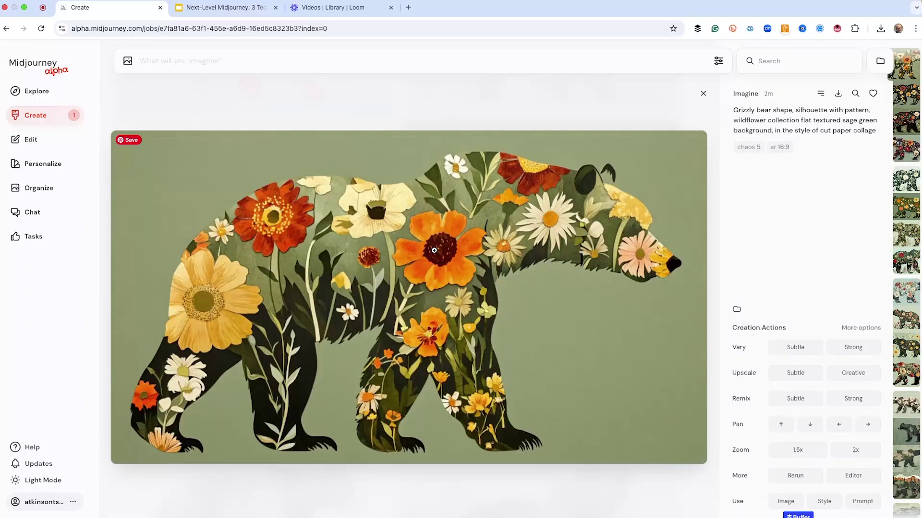
key(Down)
key(Down)
key(Down)
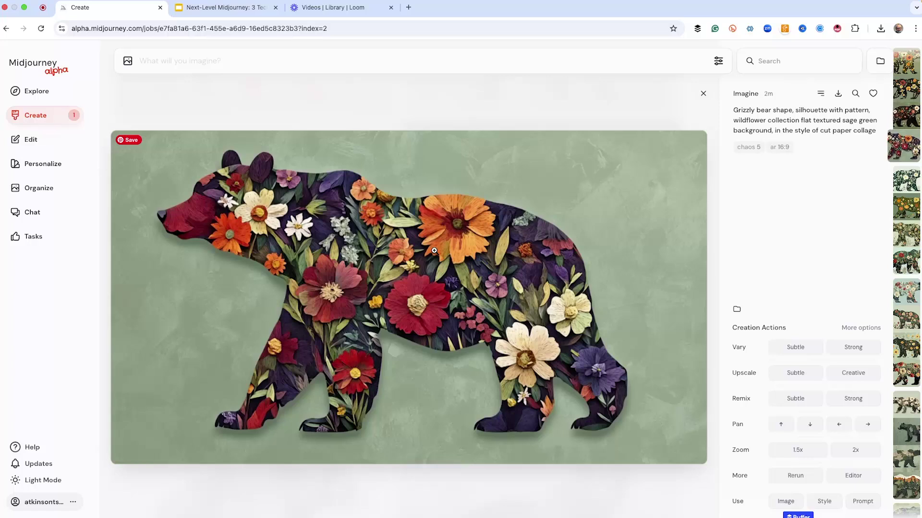
key(Down)
key(Down)
key(Up)
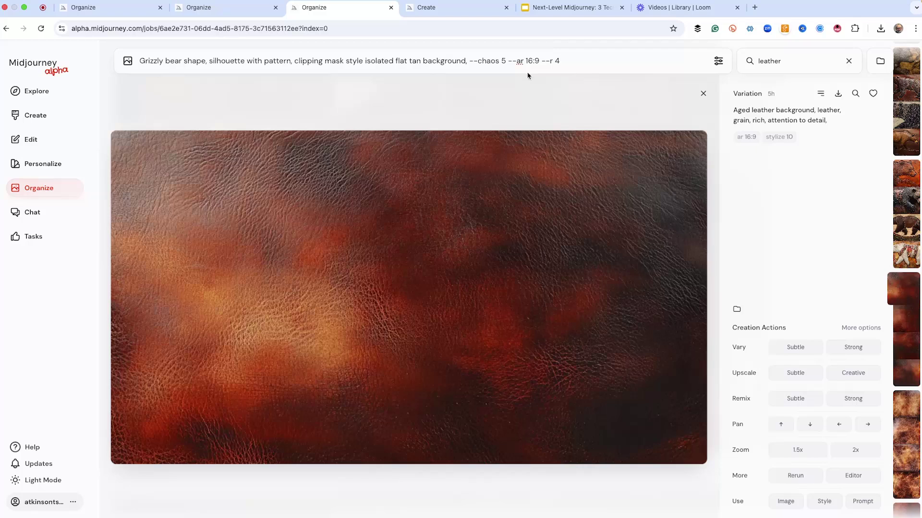
Add the leather, wood and stone textures as image references on their tabs
mouse_move(426, 85)
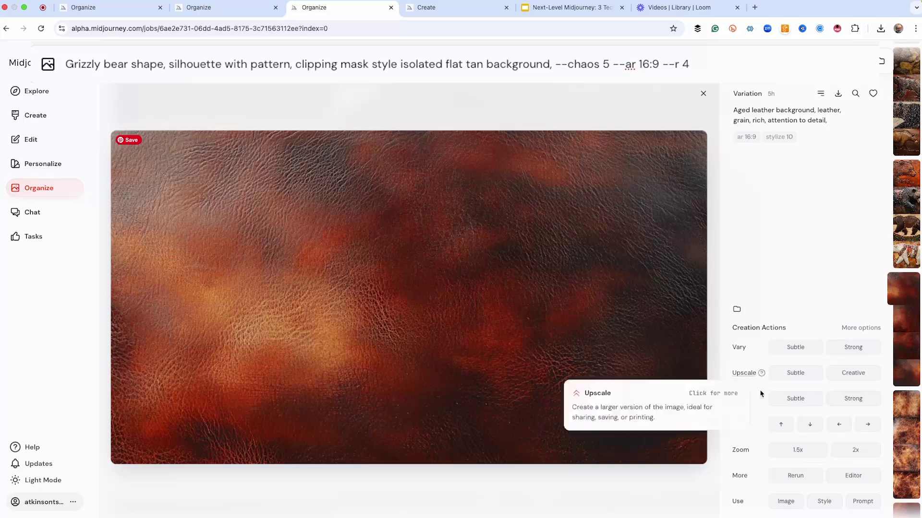
click(785, 505)
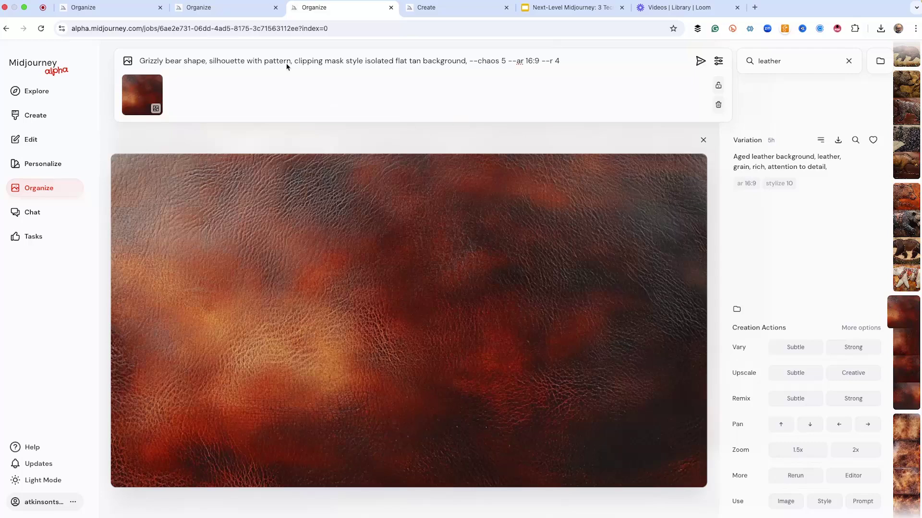
click(231, 8)
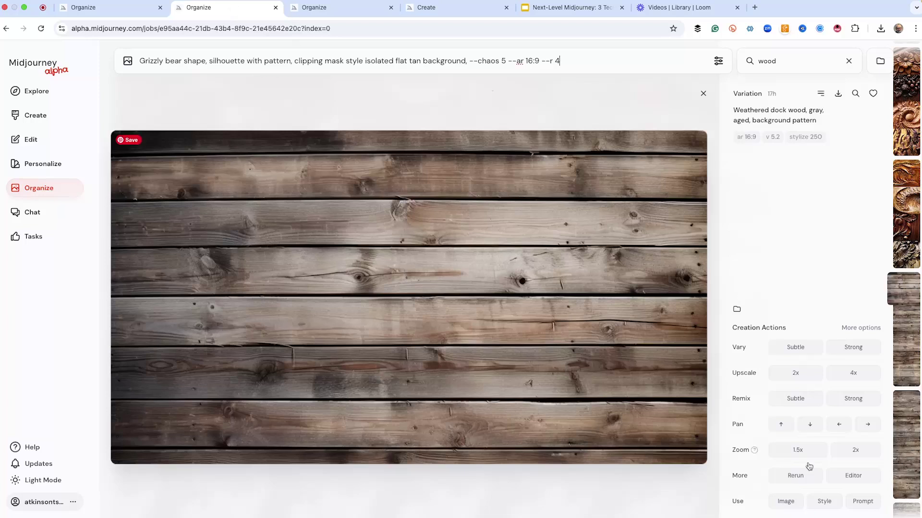
click(786, 501)
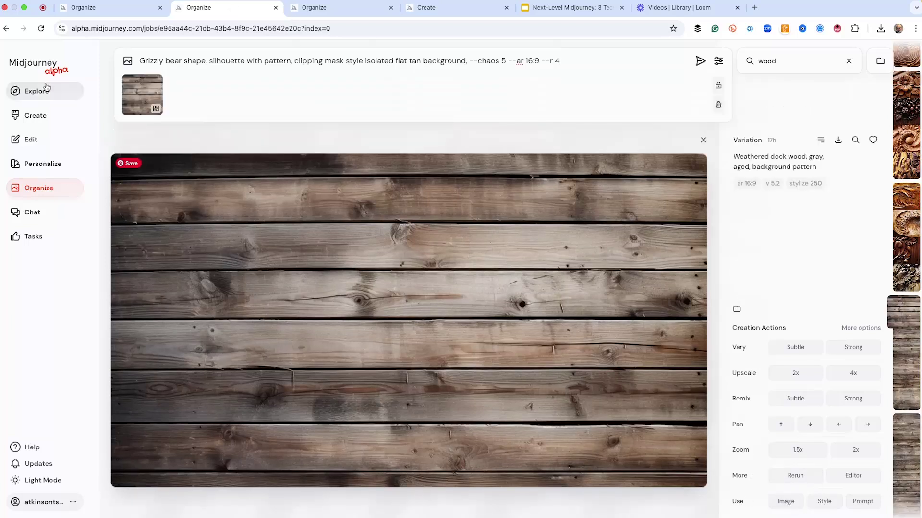
click(120, 9)
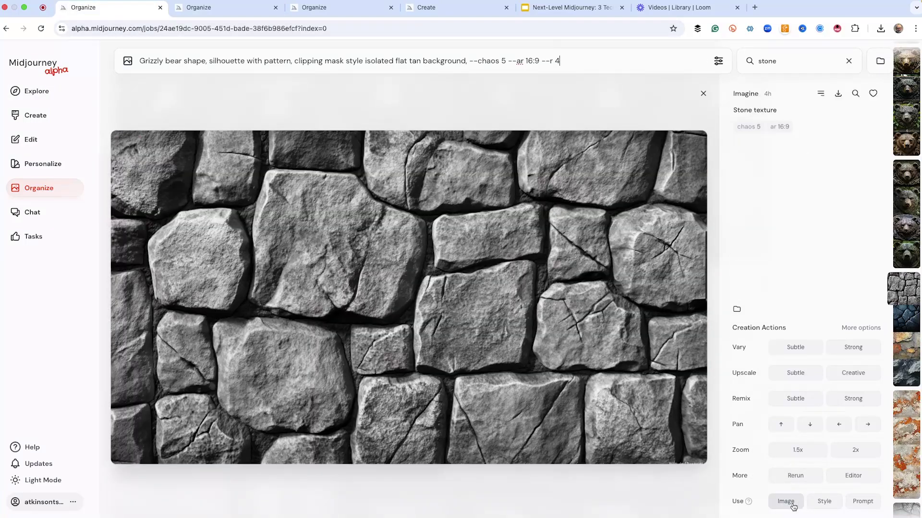
click(790, 502)
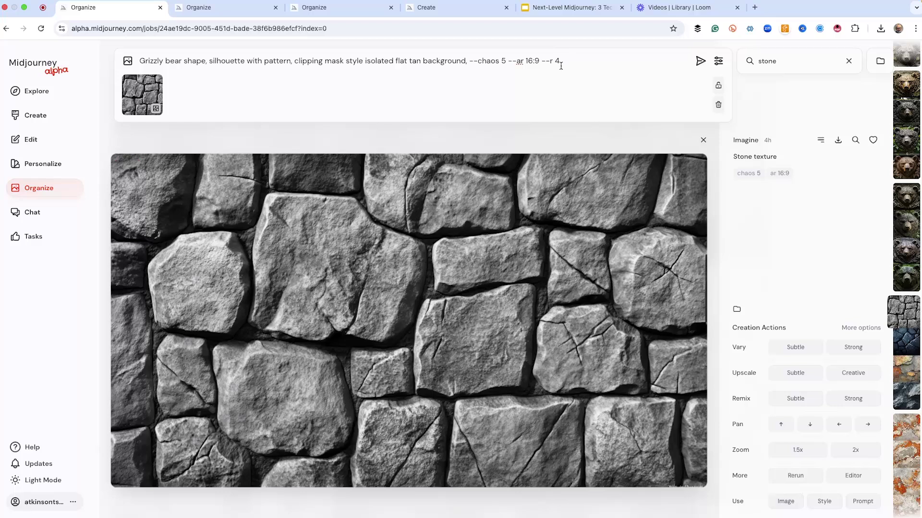
Submit the bear prompt with the leather, wood and stone textures, then view Create
click(362, 8)
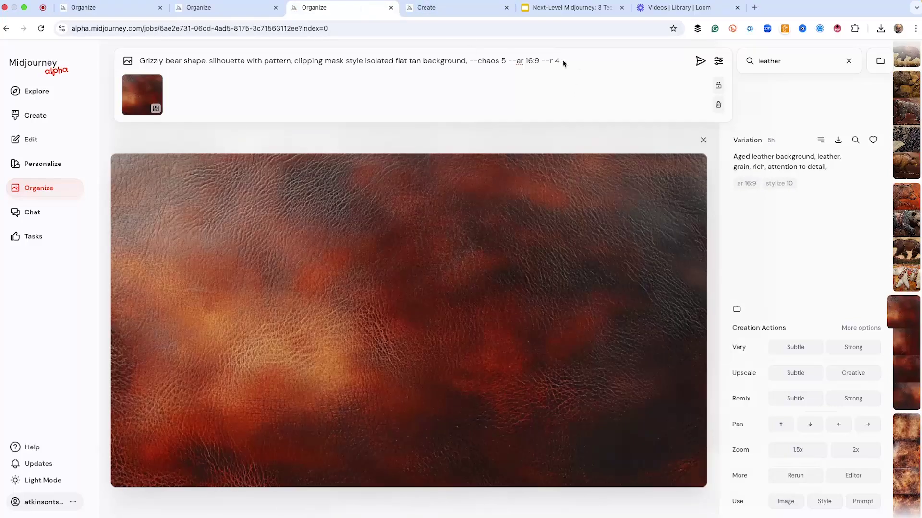
key(Return)
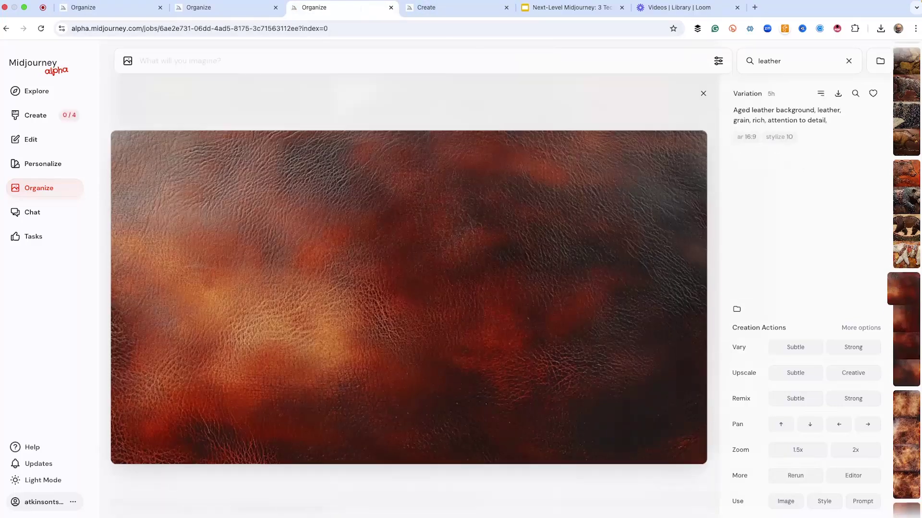
click(249, 6)
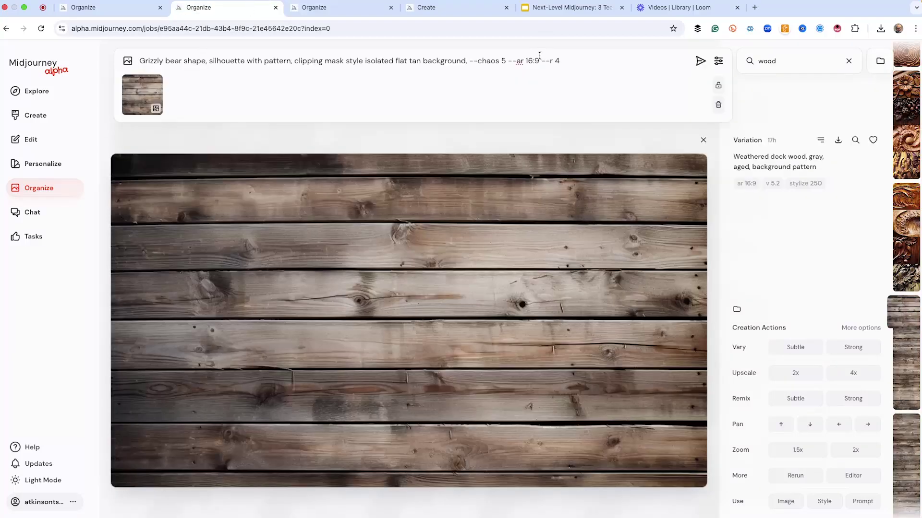
key(Return)
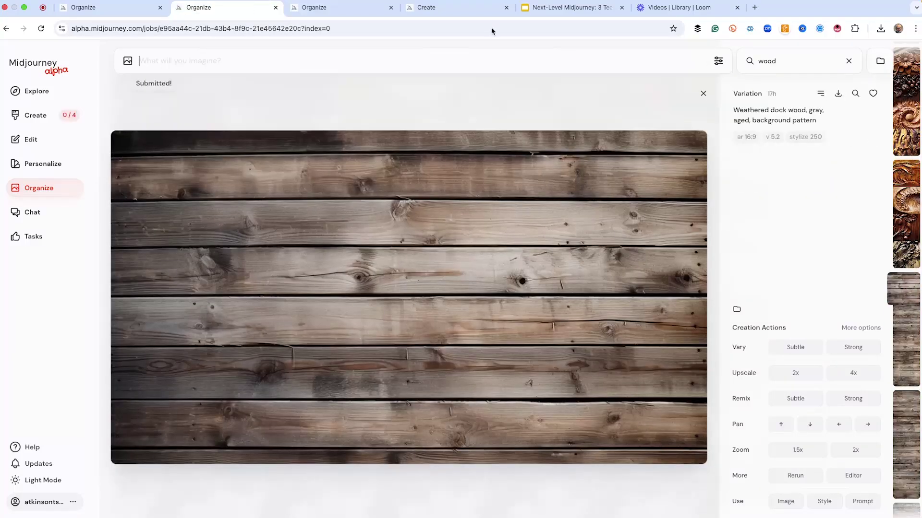
click(117, 9)
click(569, 61)
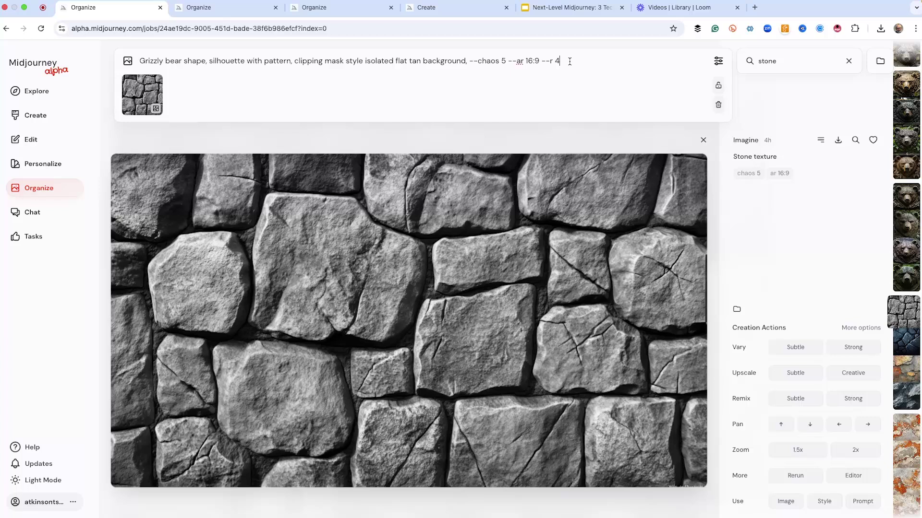
key(Return)
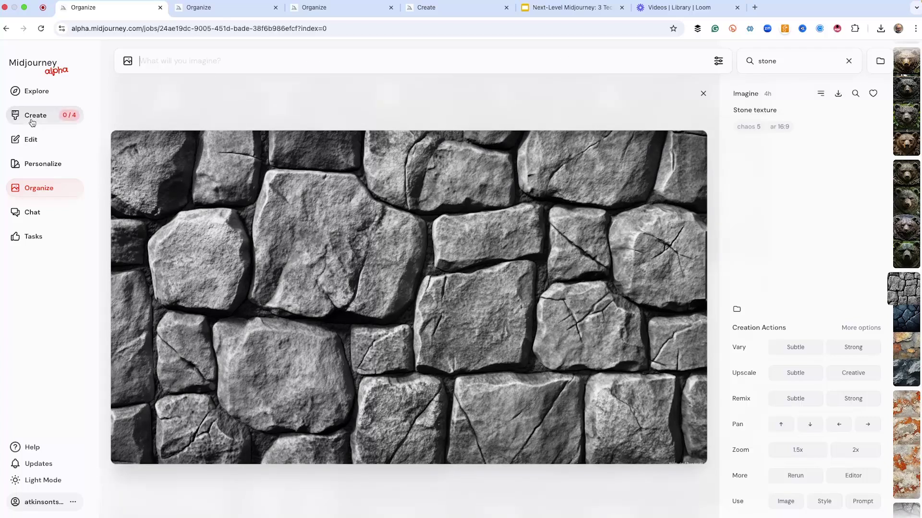
click(33, 119)
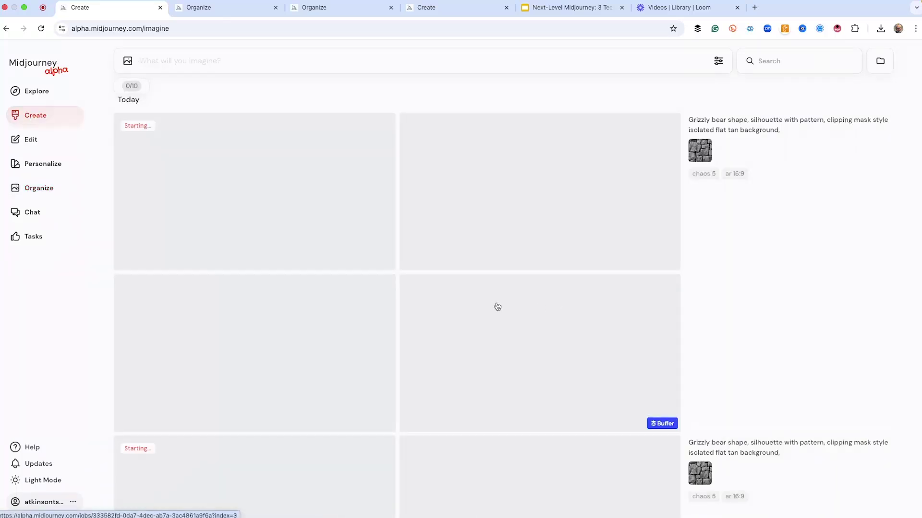
Open the fiery swirl-patterned bear and page through the fire, floral-line and brown-orange variants
scroll(508, 312, down, 5)
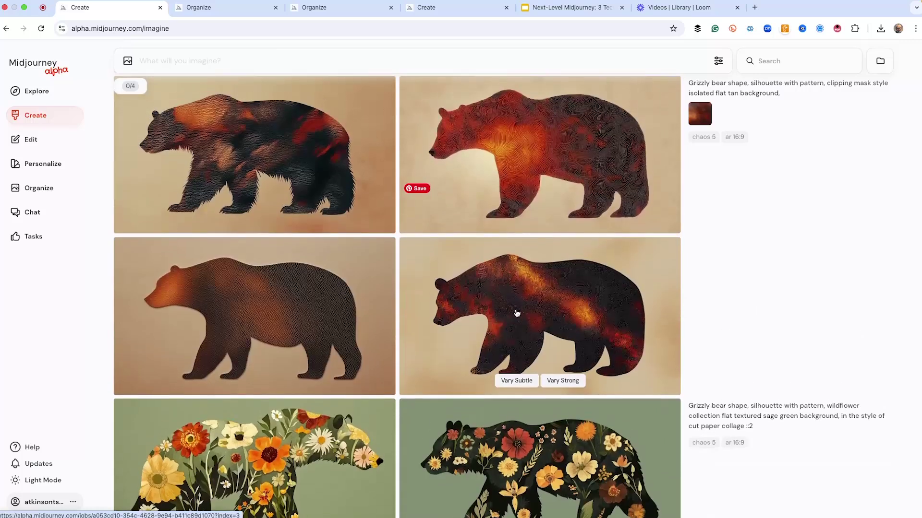
click(551, 321)
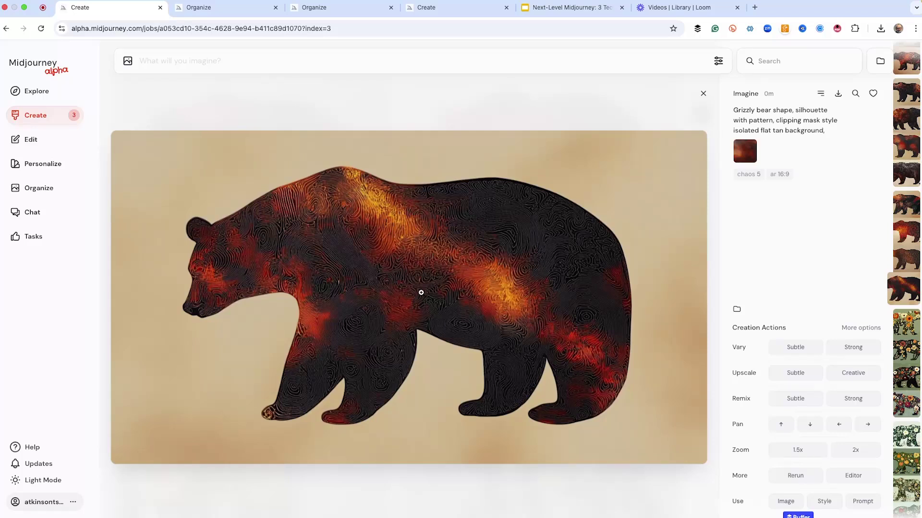
key(Up)
key(Up)
key(Up)
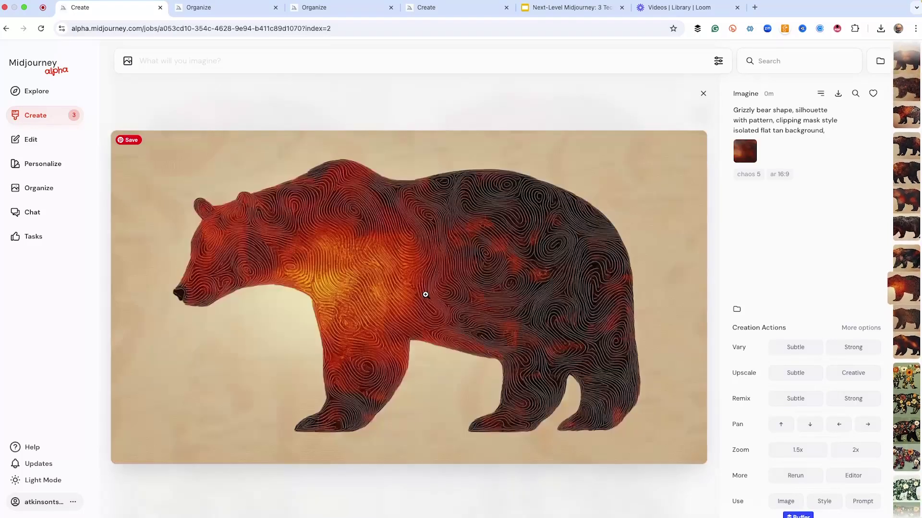
key(Up)
key(Up)
key(Up)
key(Up)
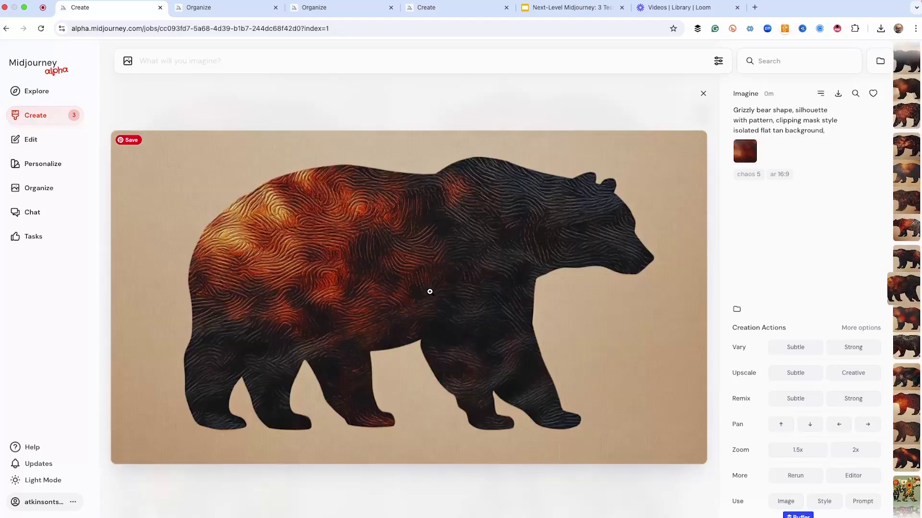
key(Up)
key(Up)
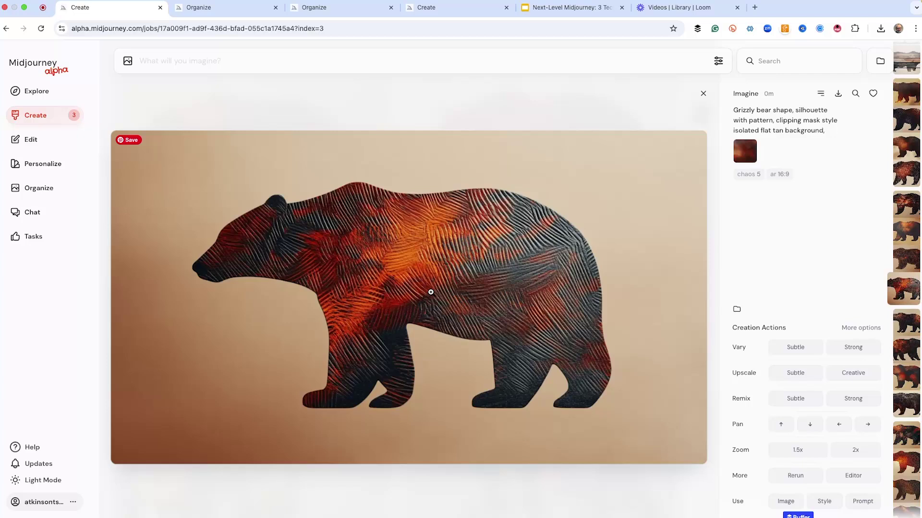
key(Up)
key(Up)
key(Down)
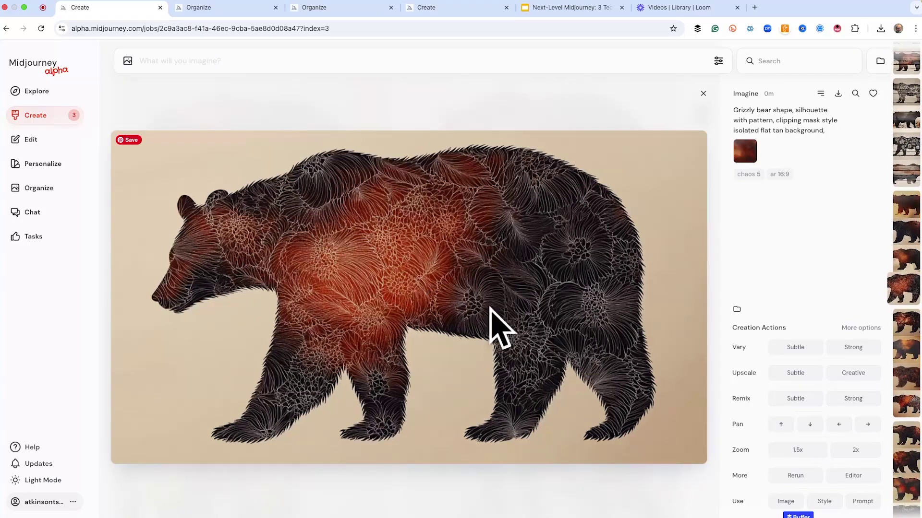
key(Up)
key(Up)
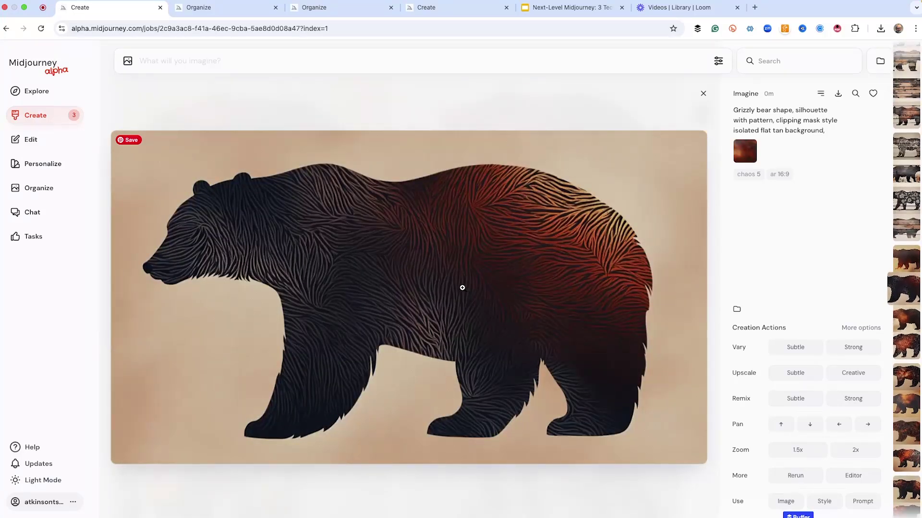
key(Up)
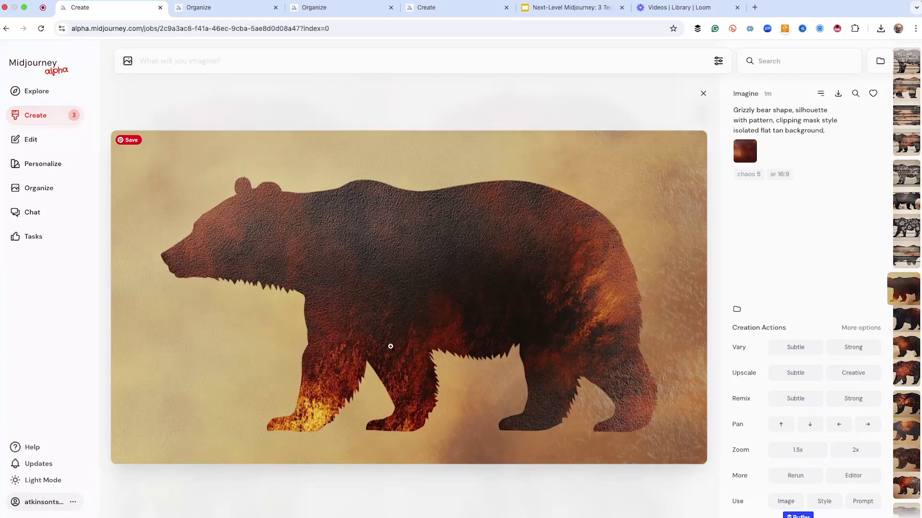
Page through the leather-textured bears and the wood-grain floral and leafy bears on planks
key(Down)
key(Down)
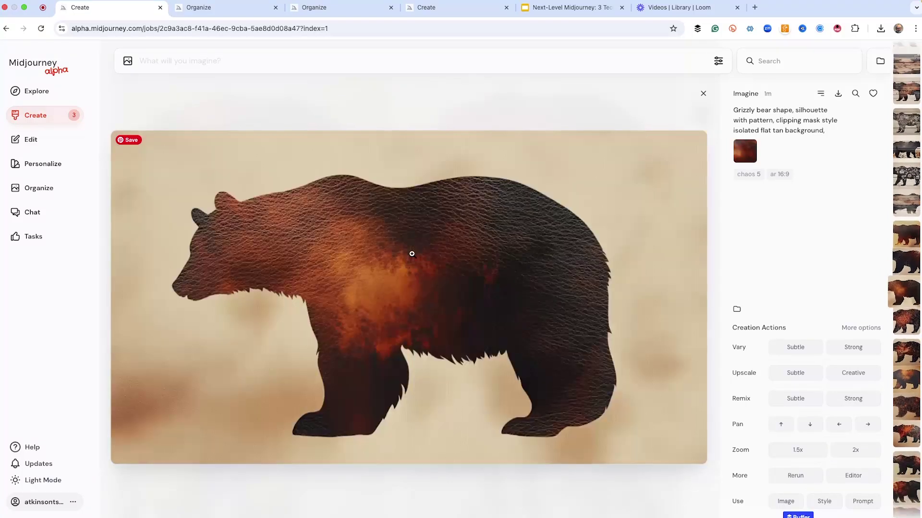
key(Down)
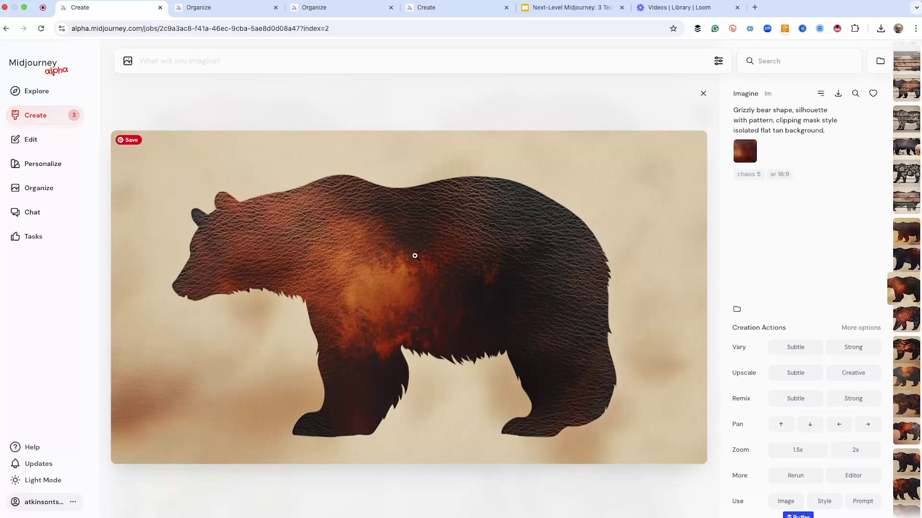
key(Down)
key(Down)
key(Down)
key(Down)
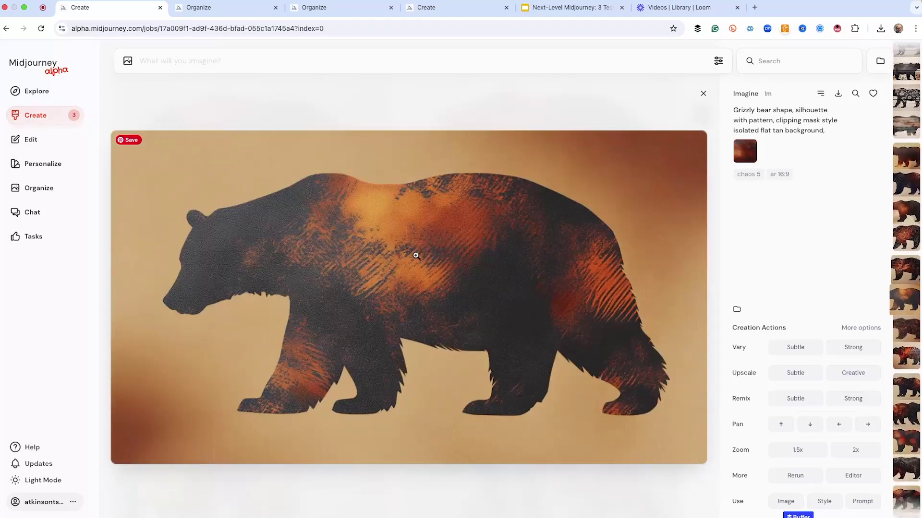
key(Up)
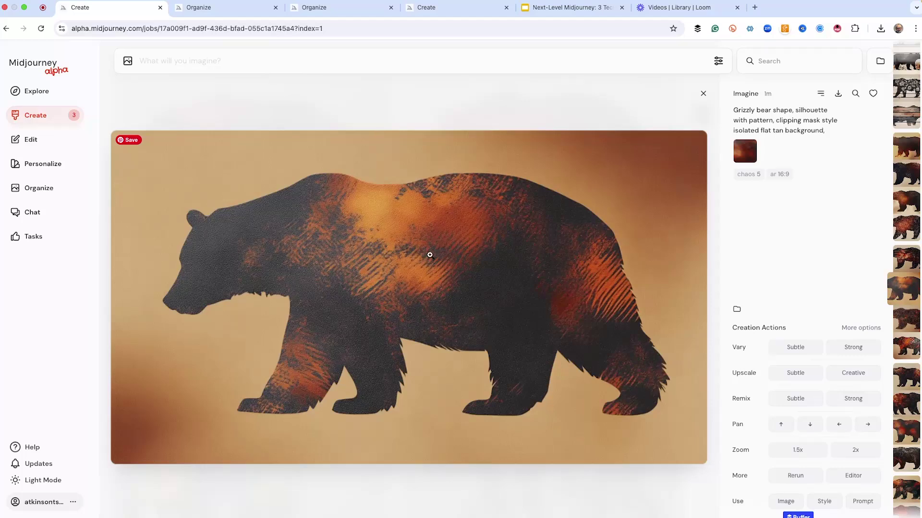
key(Up)
key(Up)
key(Up)
key(Up)
key(Up)
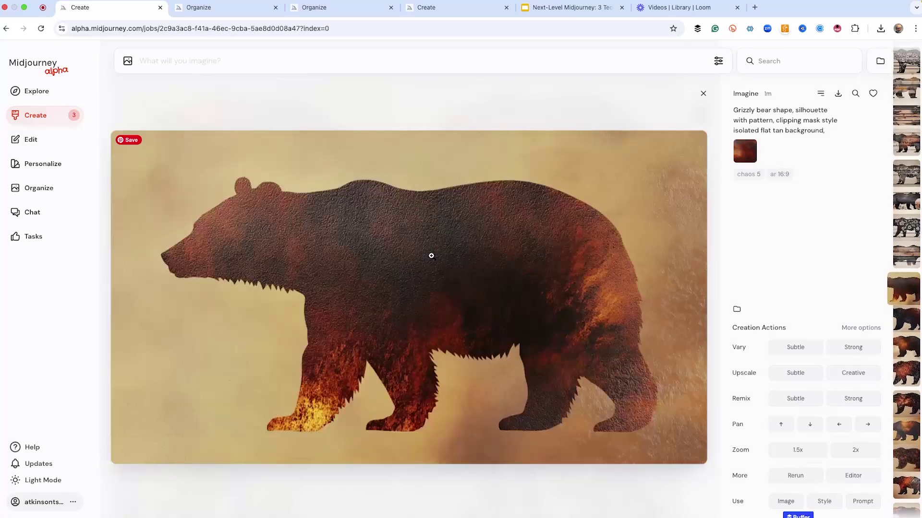
key(Up)
key(Up)
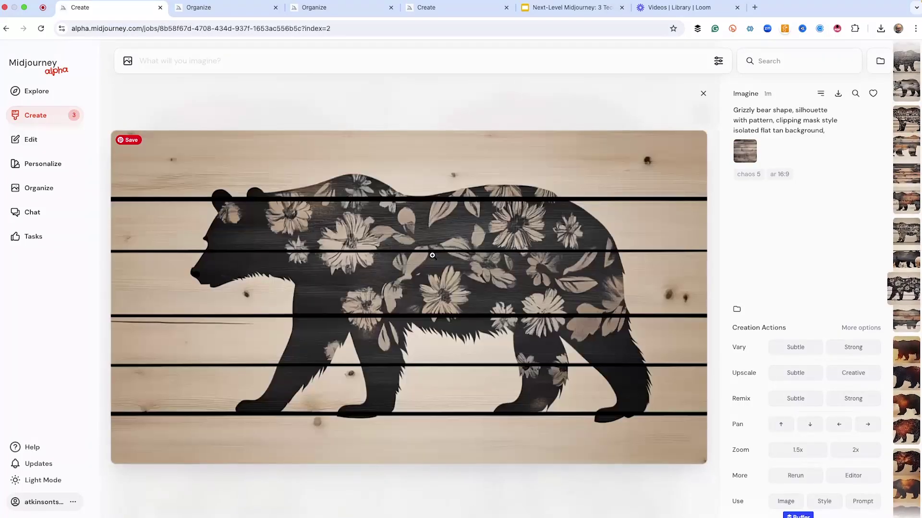
key(Down)
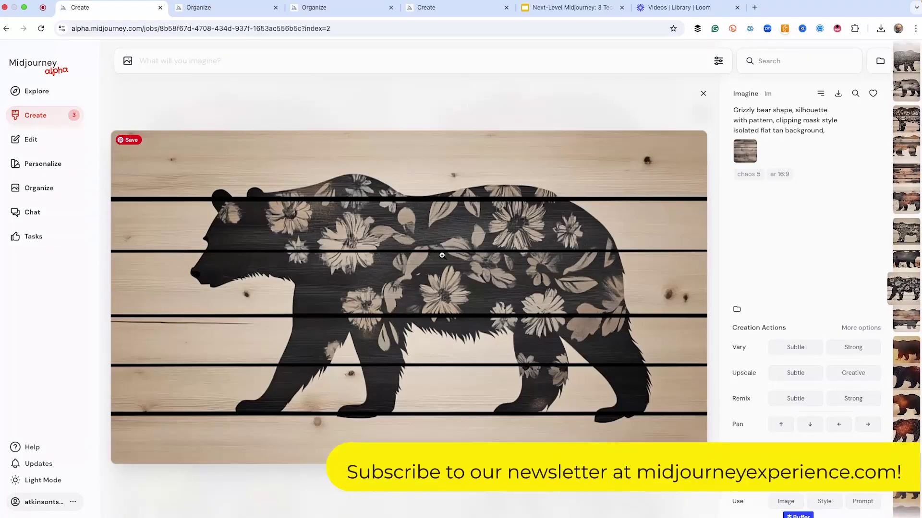
key(Up)
key(Up)
key(Up)
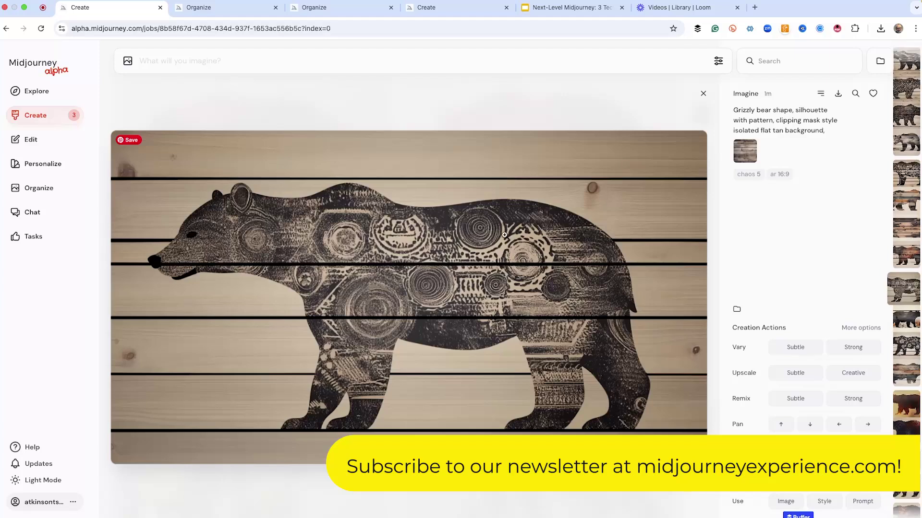
key(Up)
key(Up)
key(Up)
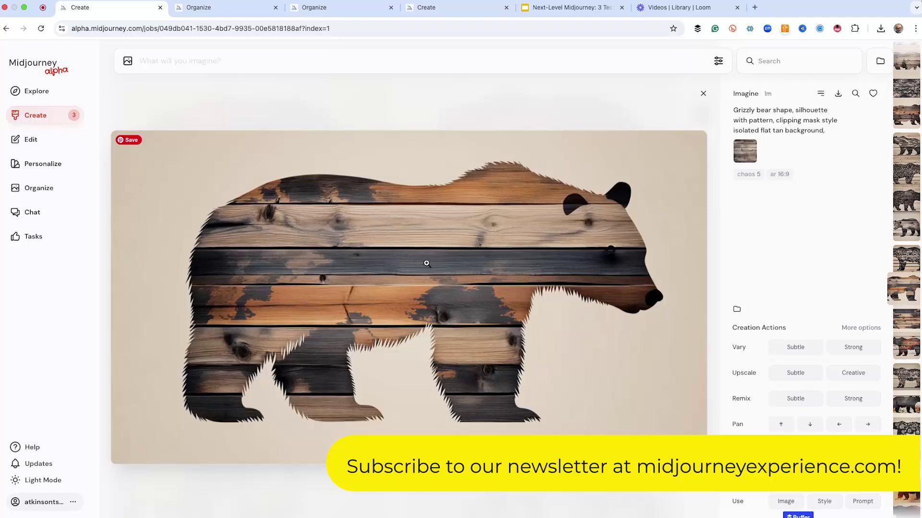
Step through the stone-textured bear jobs, ending on the rock-patterned bear on flat tan
key(Up)
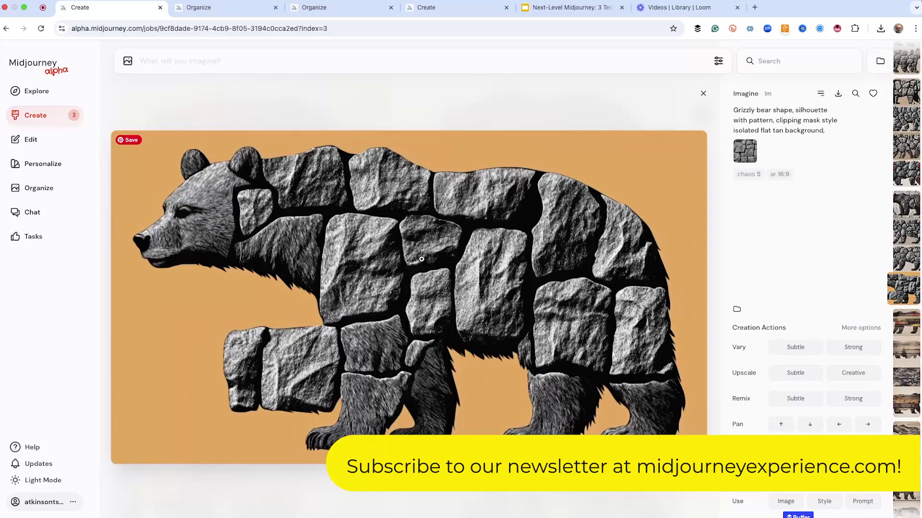
key(Up)
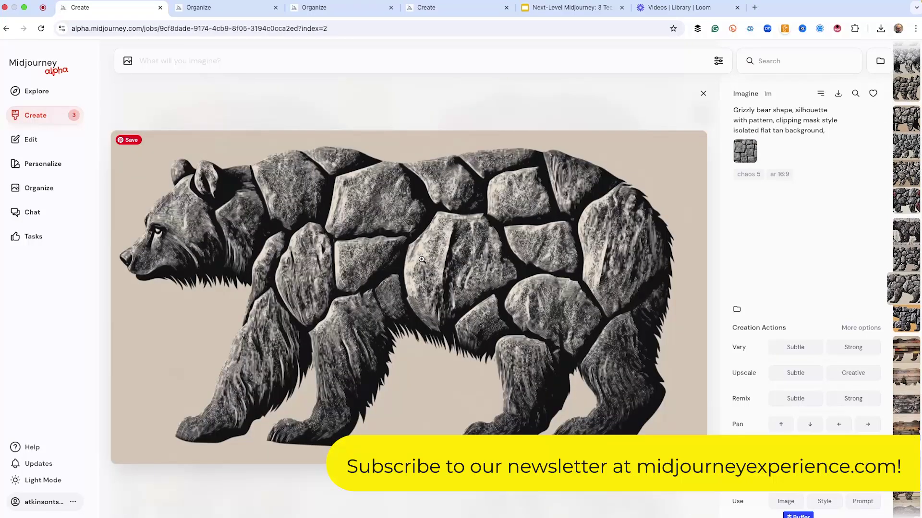
key(Up)
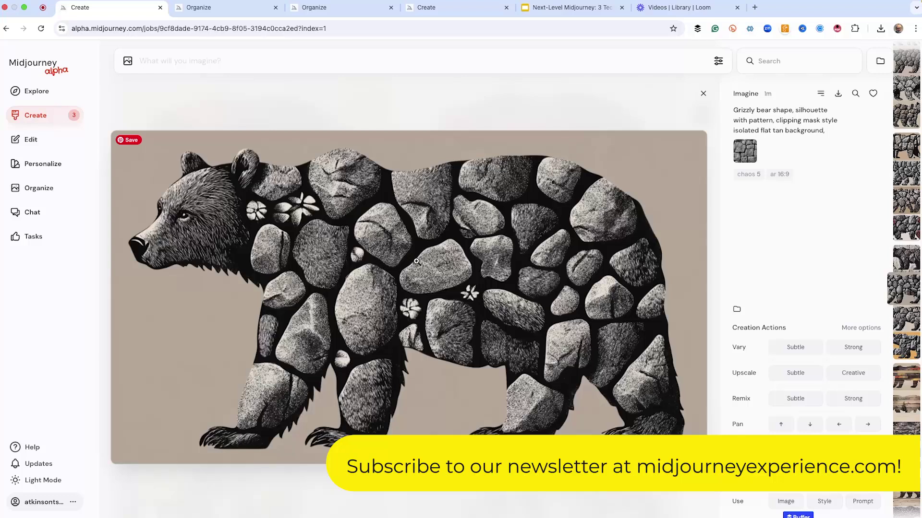
key(Up)
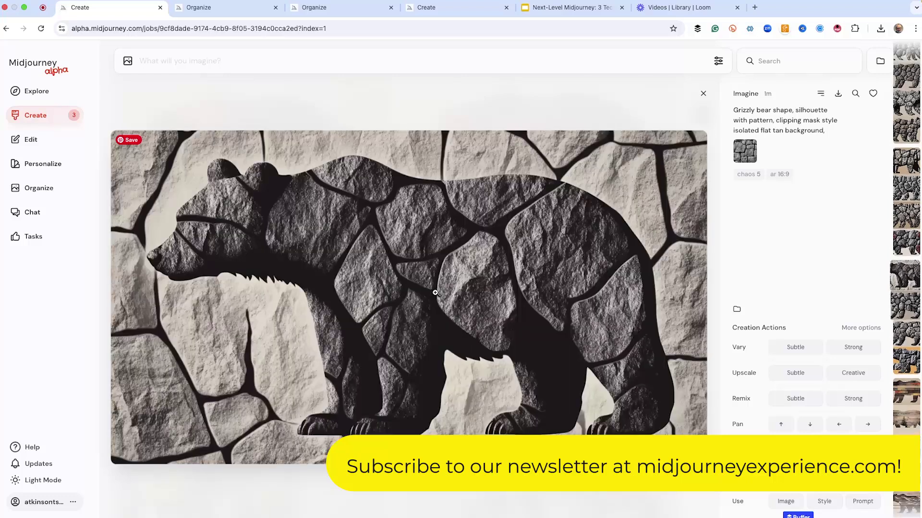
key(Up)
key(Up)
key(Up)
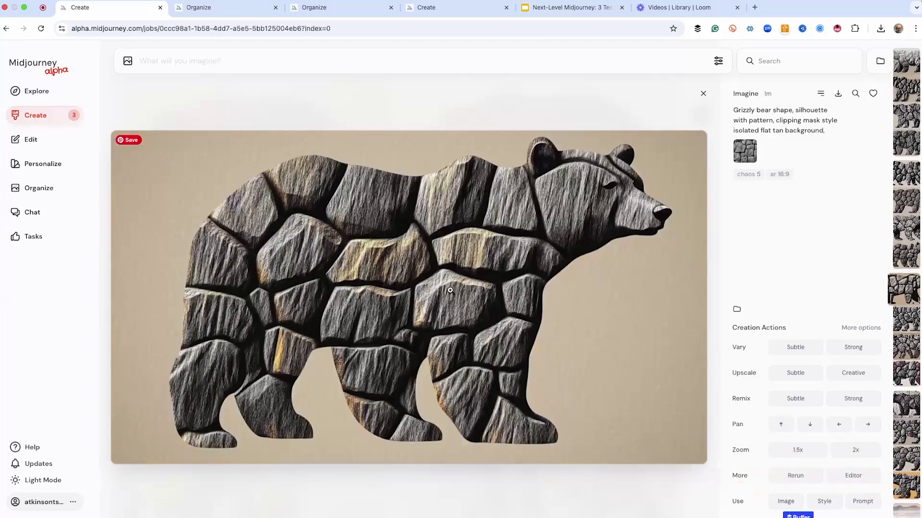
key(Up)
key(Up)
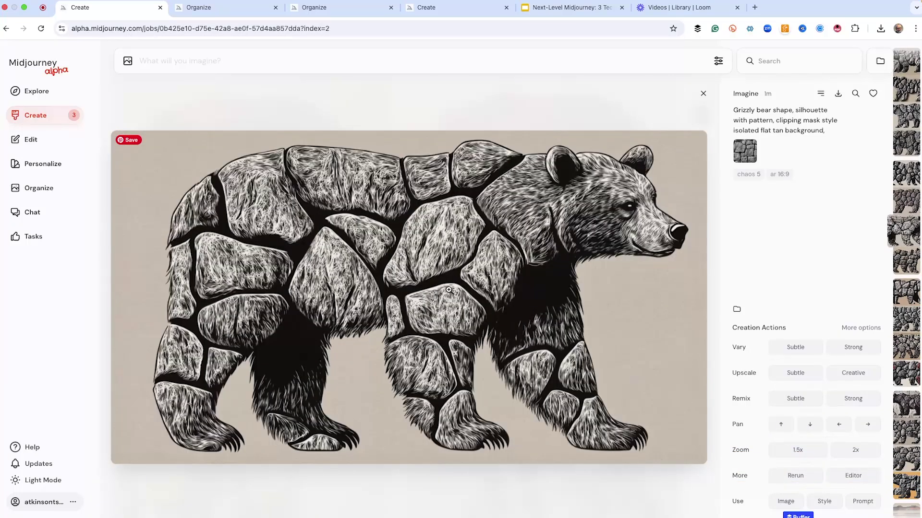
key(Down)
key(Up)
key(Up)
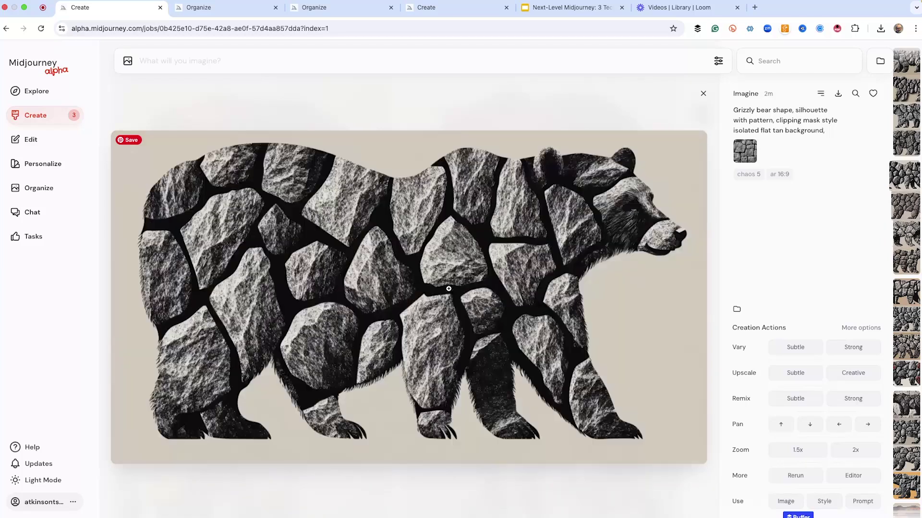
key(Up)
key(Up)
key(Up)
key(Up)
key(Up)
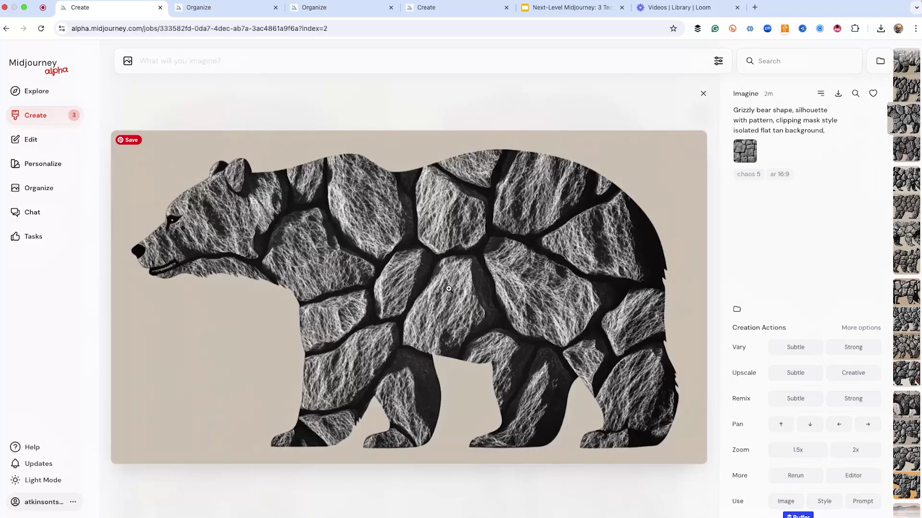
key(Up)
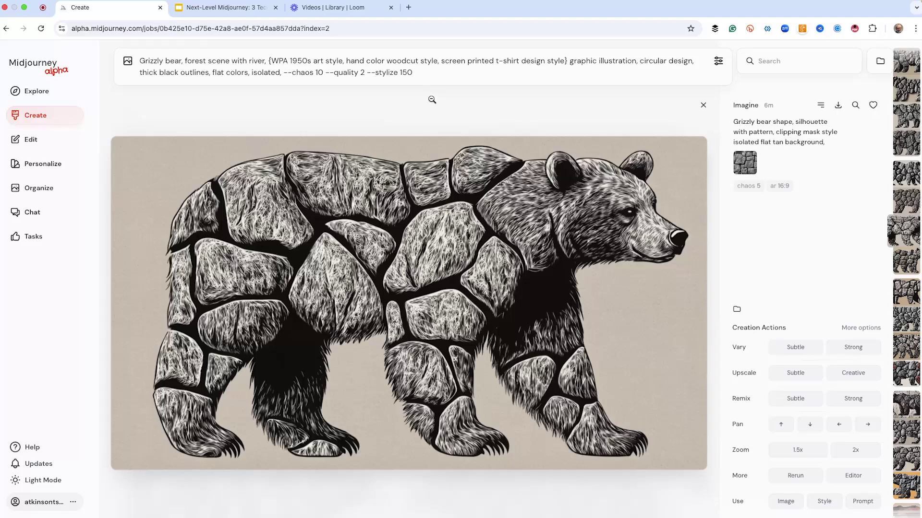
Append --r 4 to the circular forest-river grizzly prompt and submit it
text(--r 4)
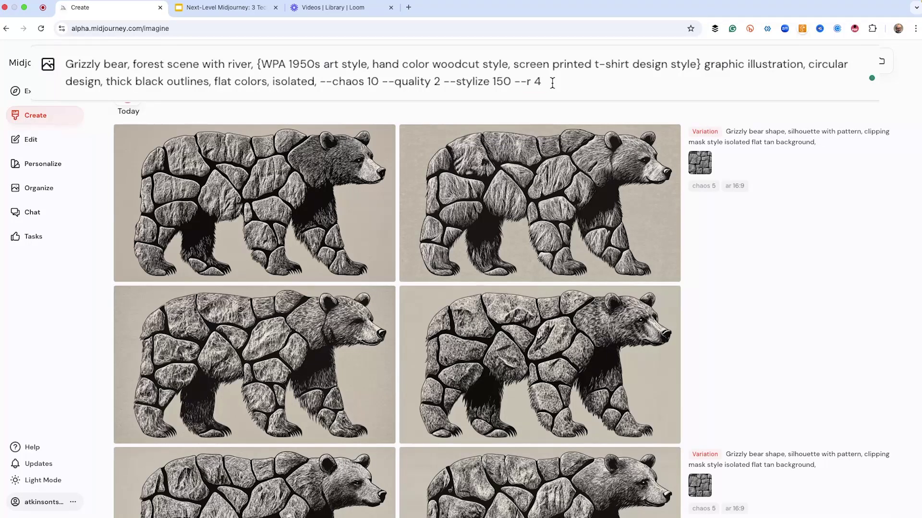
key(shift+alt+Left)
key(shift+alt+Left)
key(shift+alt+Left)
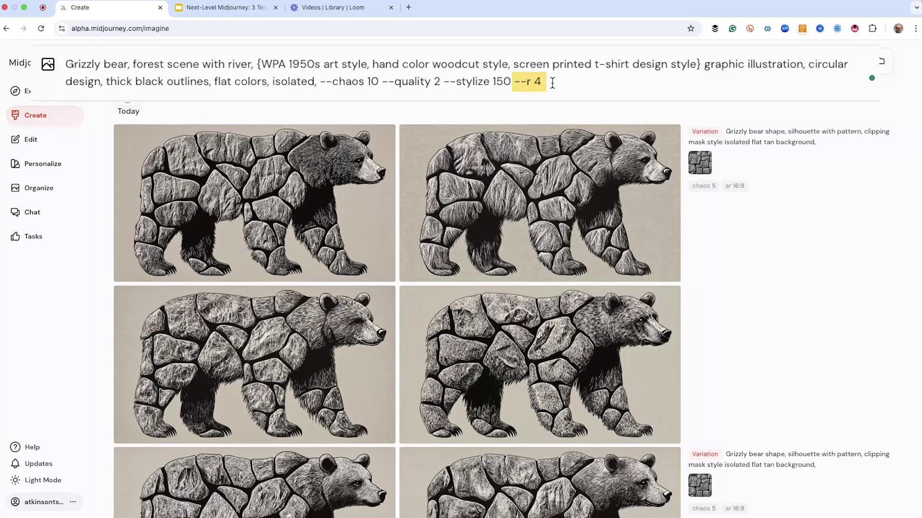
key(Return)
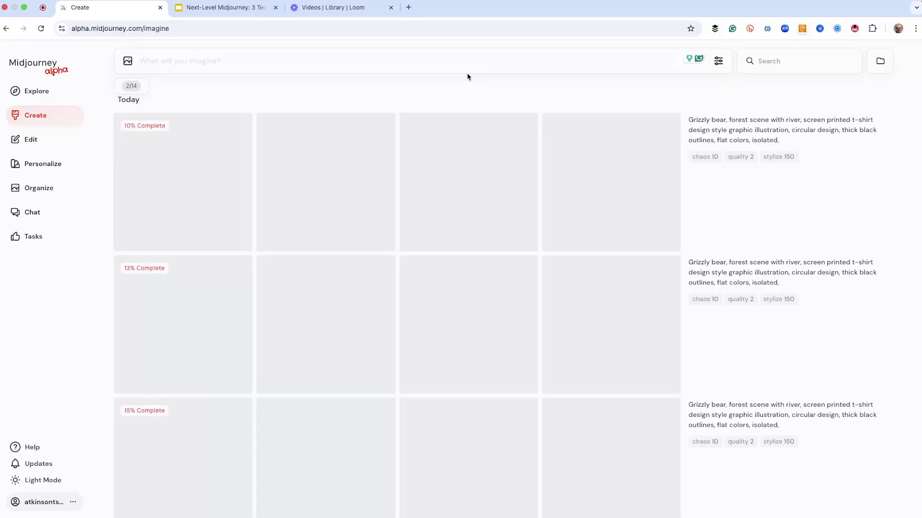
Scroll to the finished WPA grids and open the bear-by-waterfall image on cream
scroll(454, 166, down, 6)
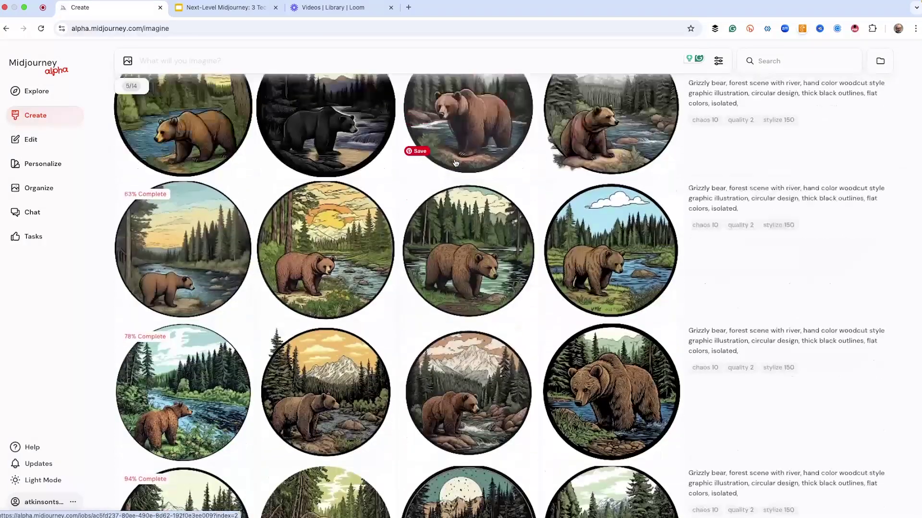
scroll(456, 166, down, 8)
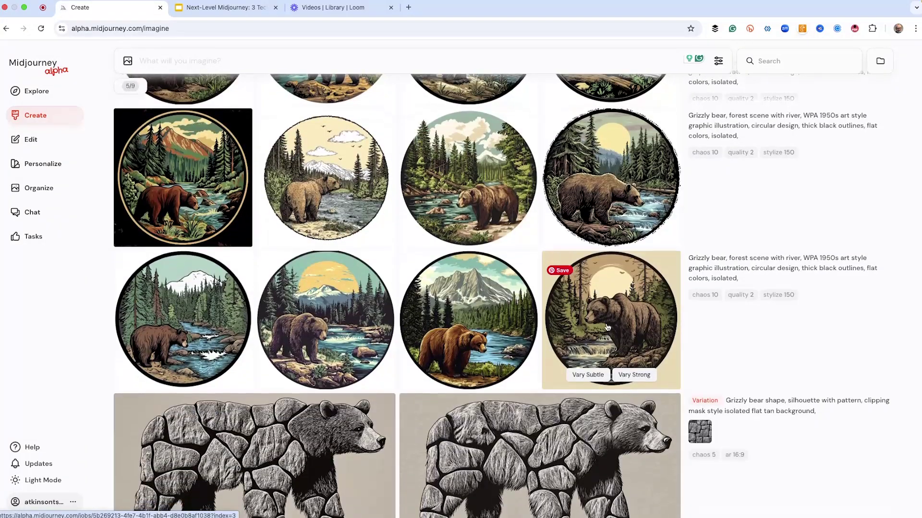
click(609, 321)
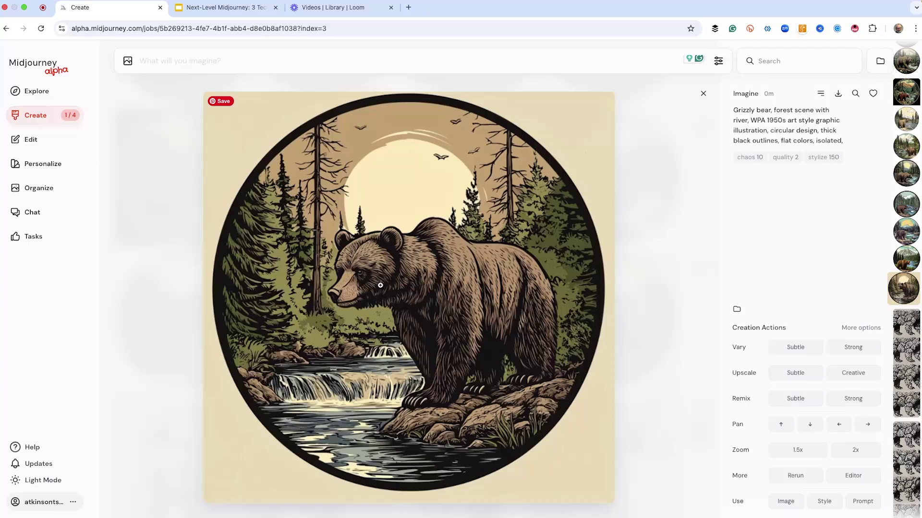
Browse the WPA bear scenes: mountain river, snowy peak, mountains with birds, black background
key(Left)
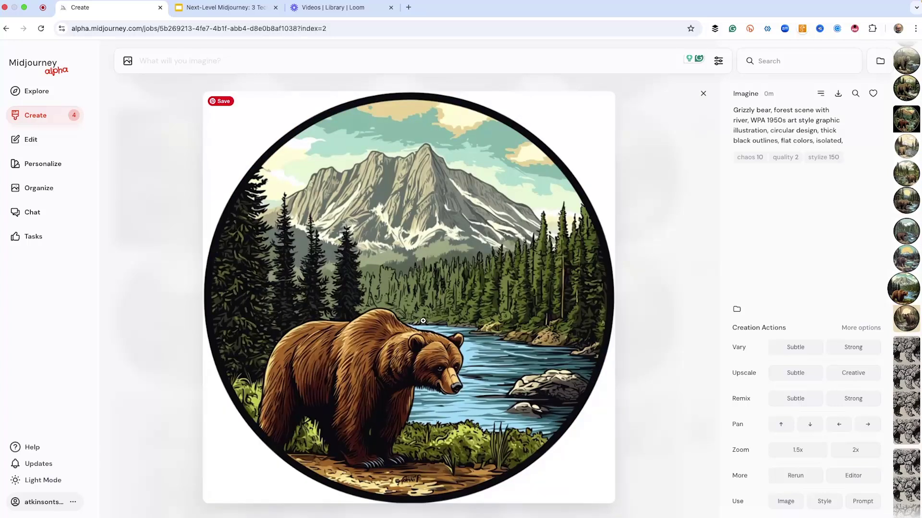
key(Left)
key(Left)
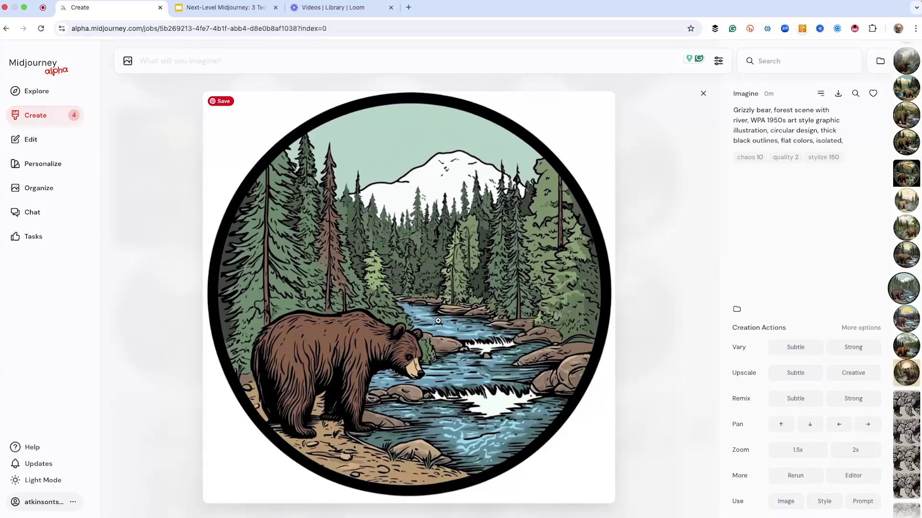
key(Left)
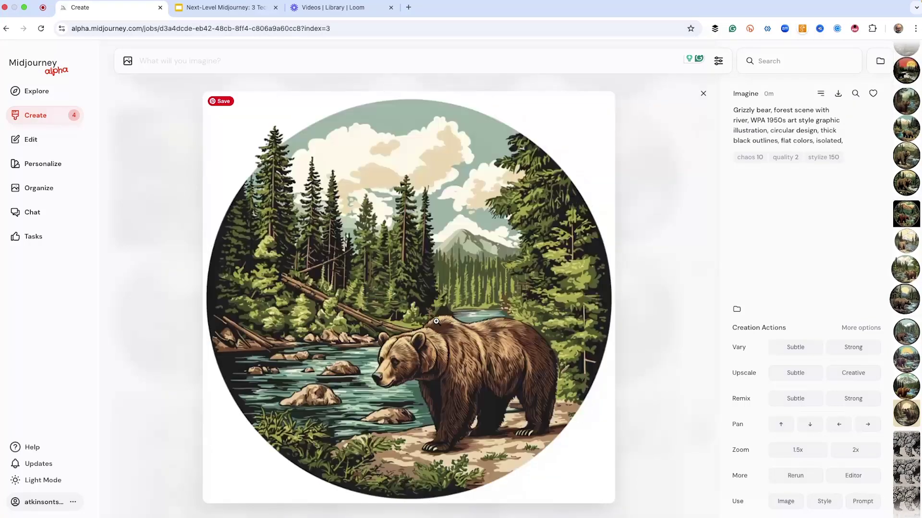
key(Left)
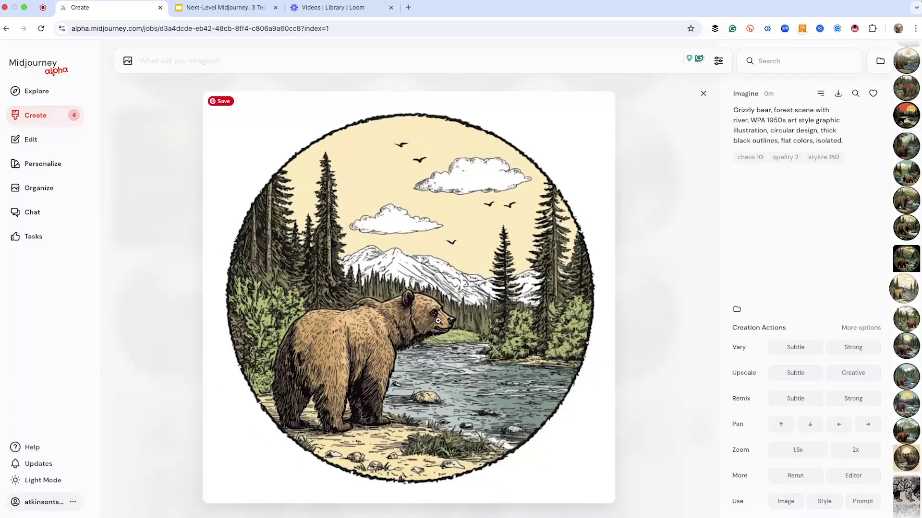
key(Left)
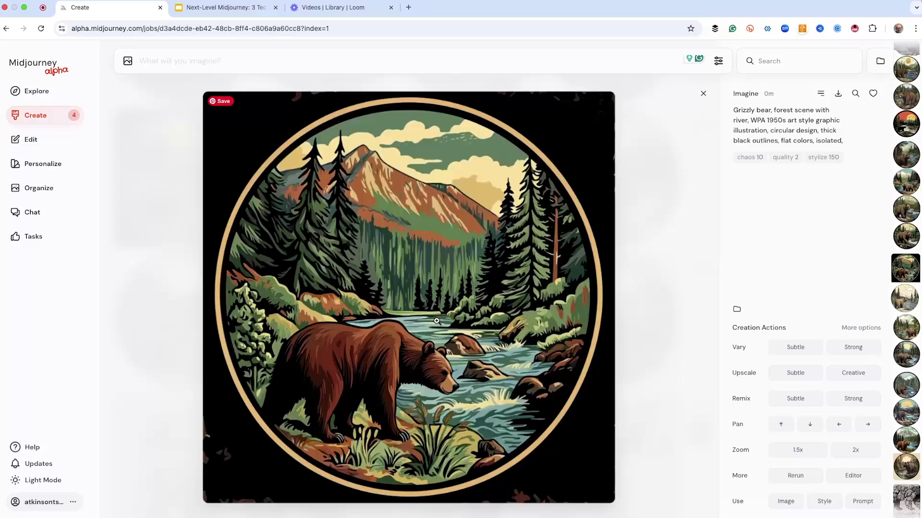
key(Left)
key(Left)
key(Left)
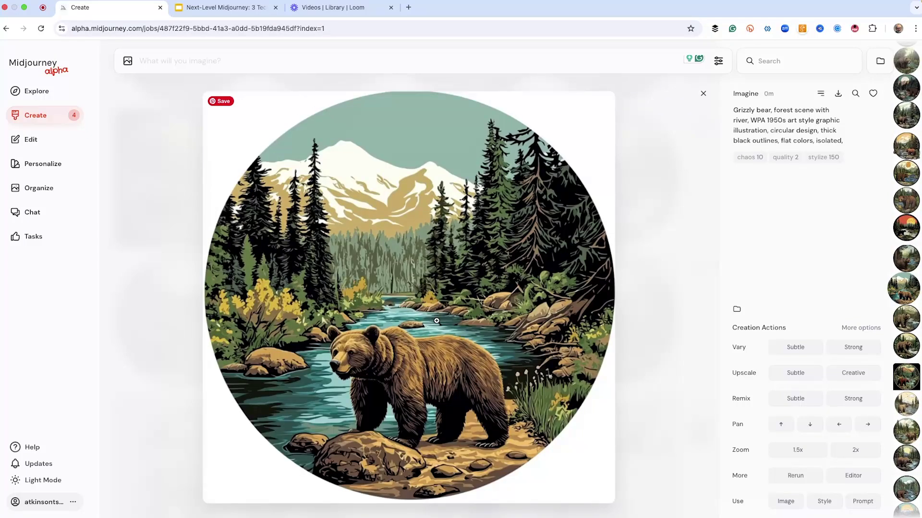
Step through the woodcut bears, from the stump bear to the orange-sunset river scene
key(Left)
key(Left)
key(Left)
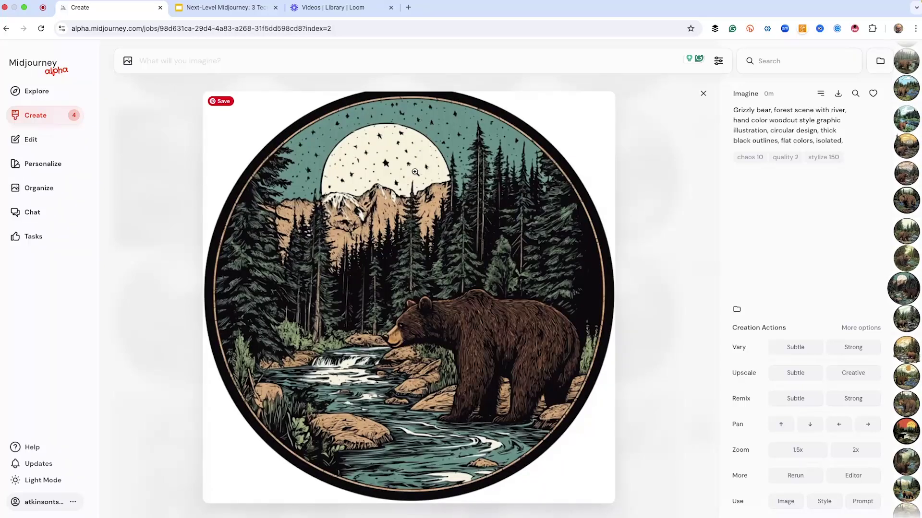
key(Left)
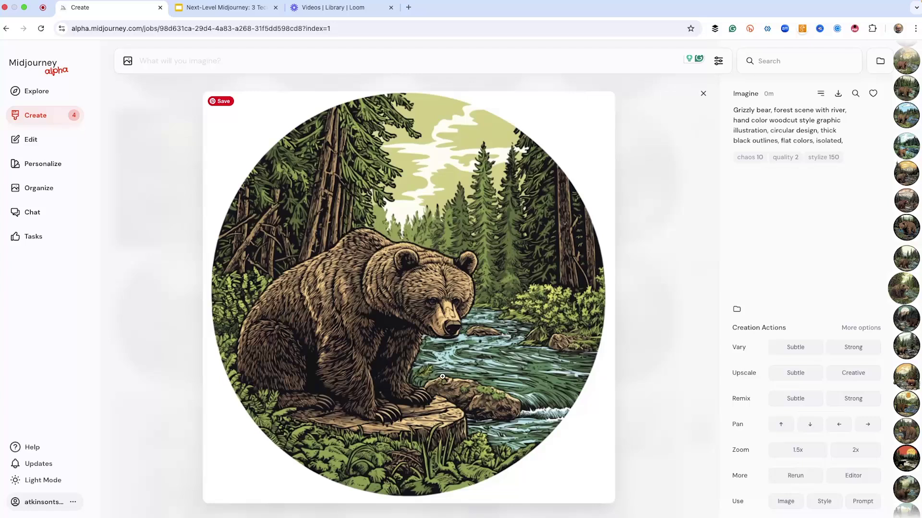
key(Left)
key(Left)
key(Left)
key(Left)
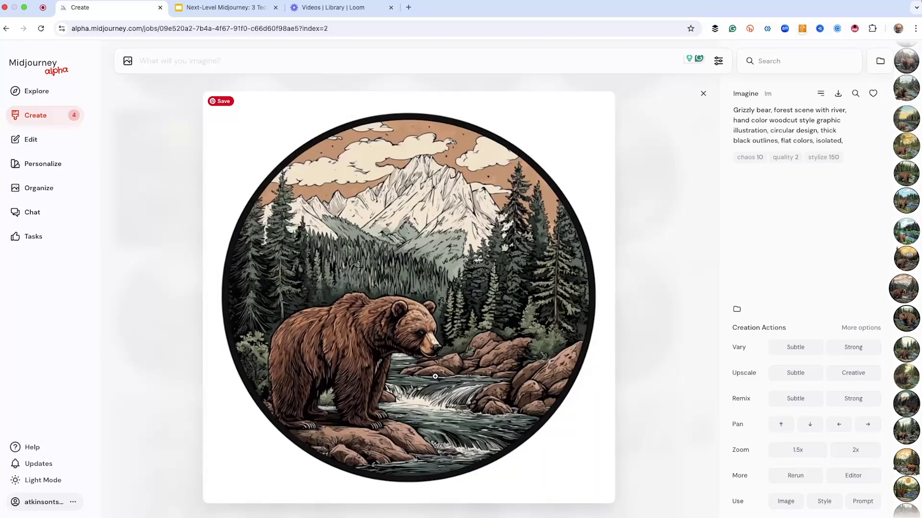
key(Left)
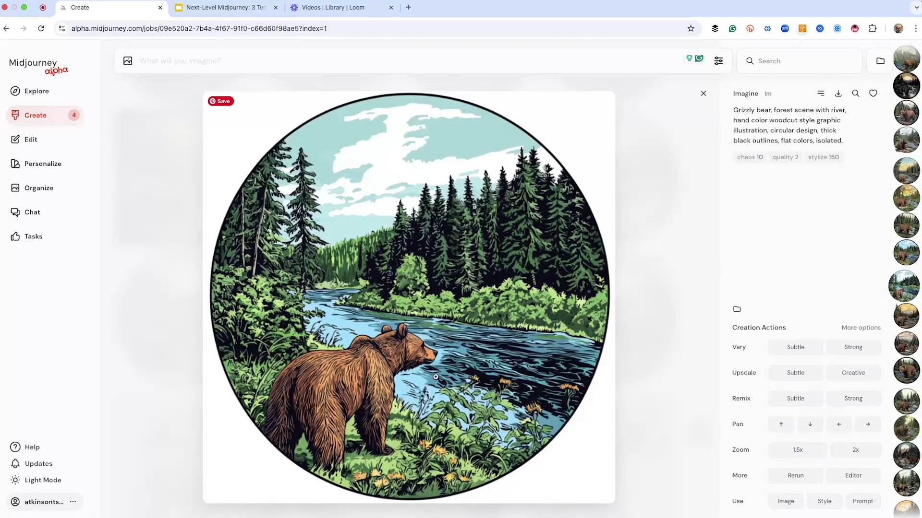
key(Left)
key(Left)
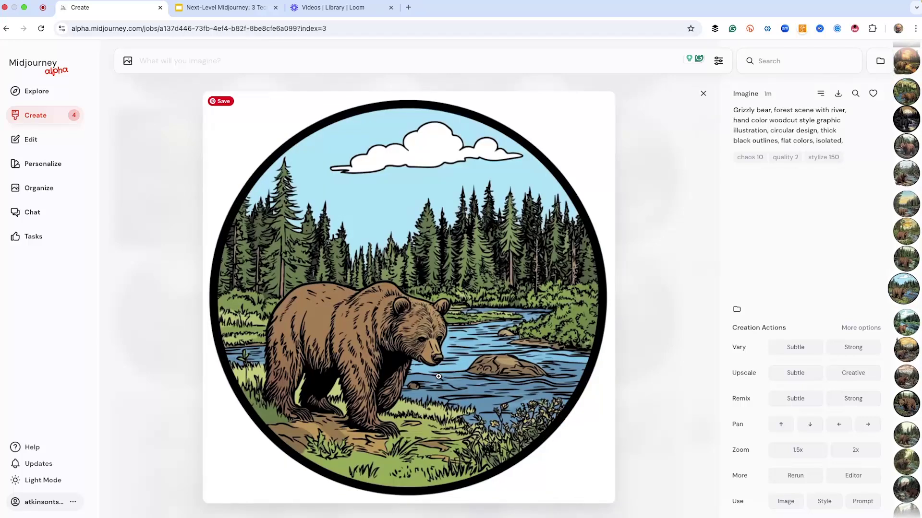
key(Left)
key(Left)
key(Left)
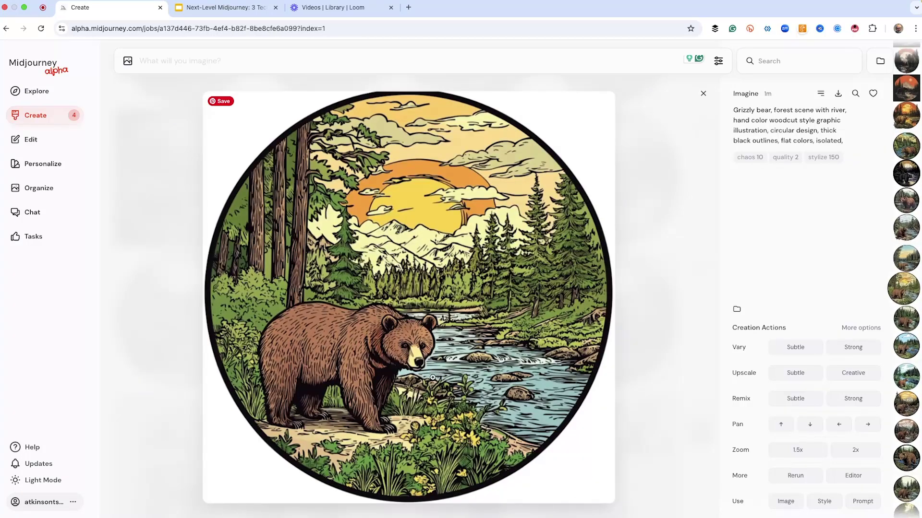
key(Left)
key(Left)
key(Left)
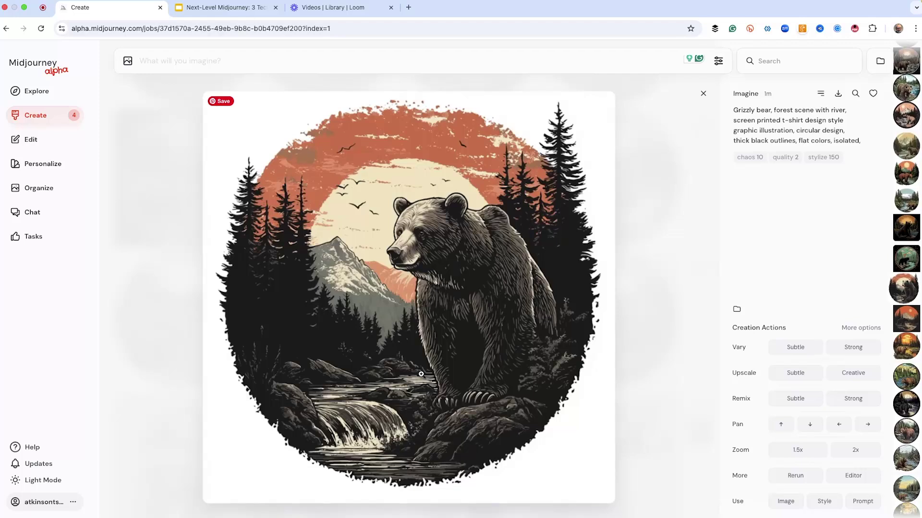
Step back through the screen-printed grizzlies—sunset, mountain river, orange sky—to the forest bear on black
key(Left)
key(Left)
key(Left)
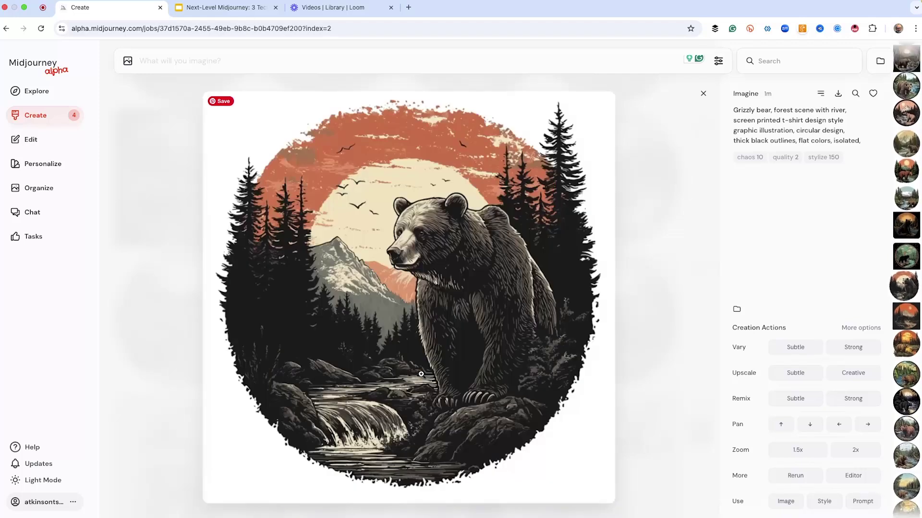
key(Left)
key(Left)
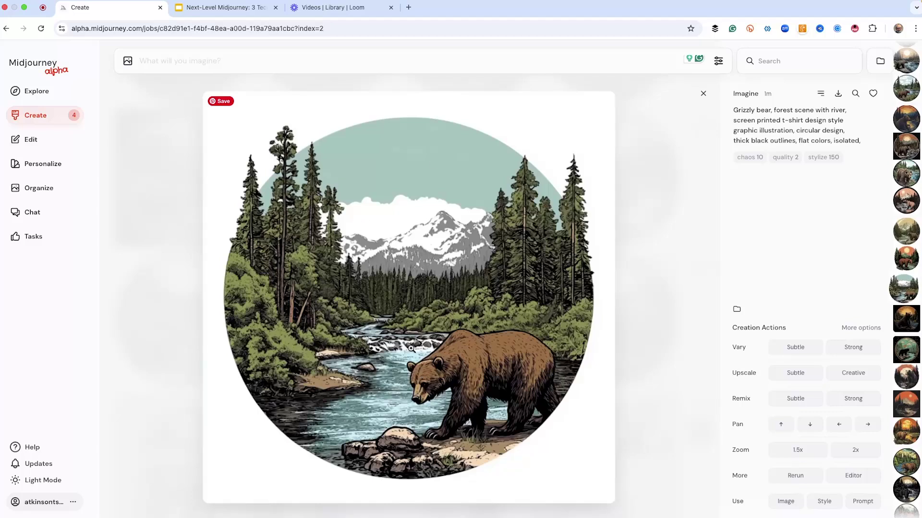
key(Left)
key(Left)
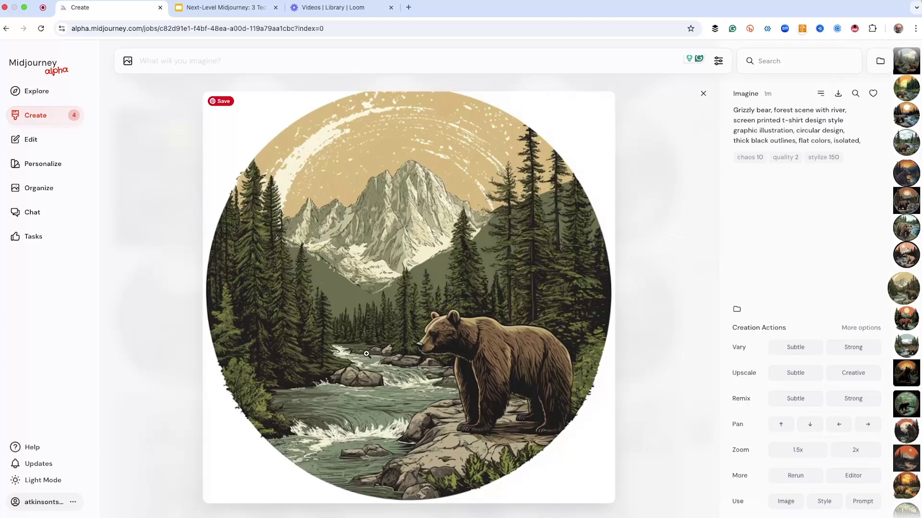
key(Left)
key(Left)
key(Left)
key(Left)
key(Left)
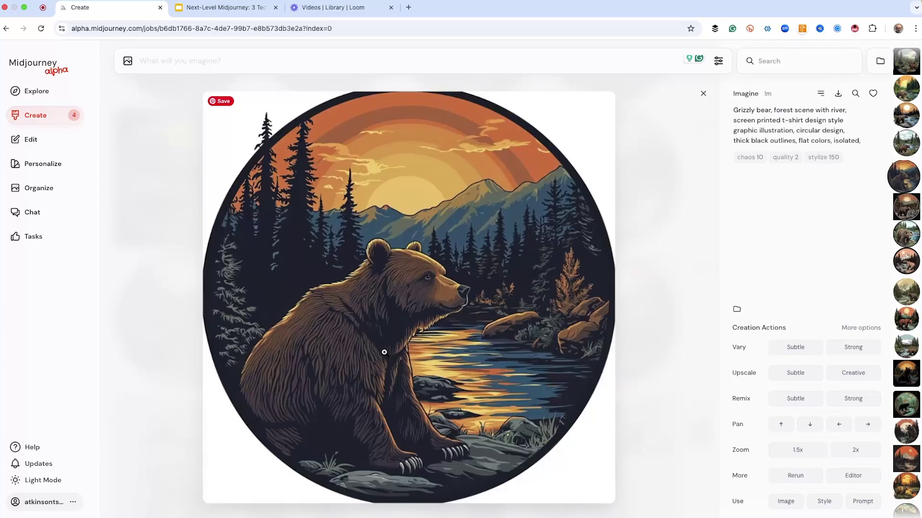
key(Left)
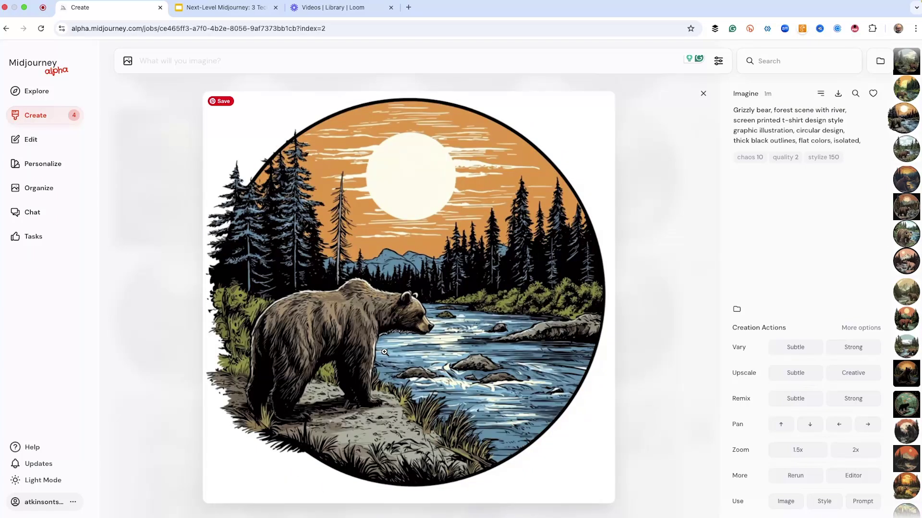
key(Left)
key(Left)
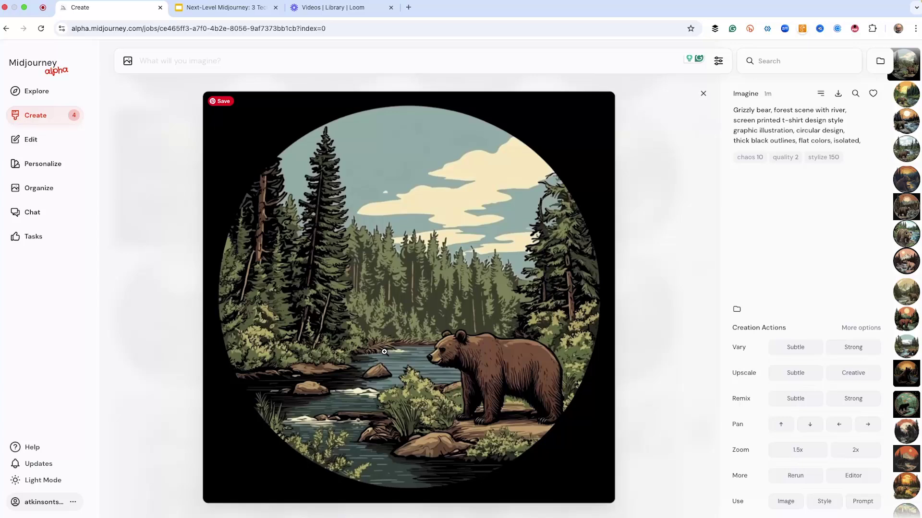